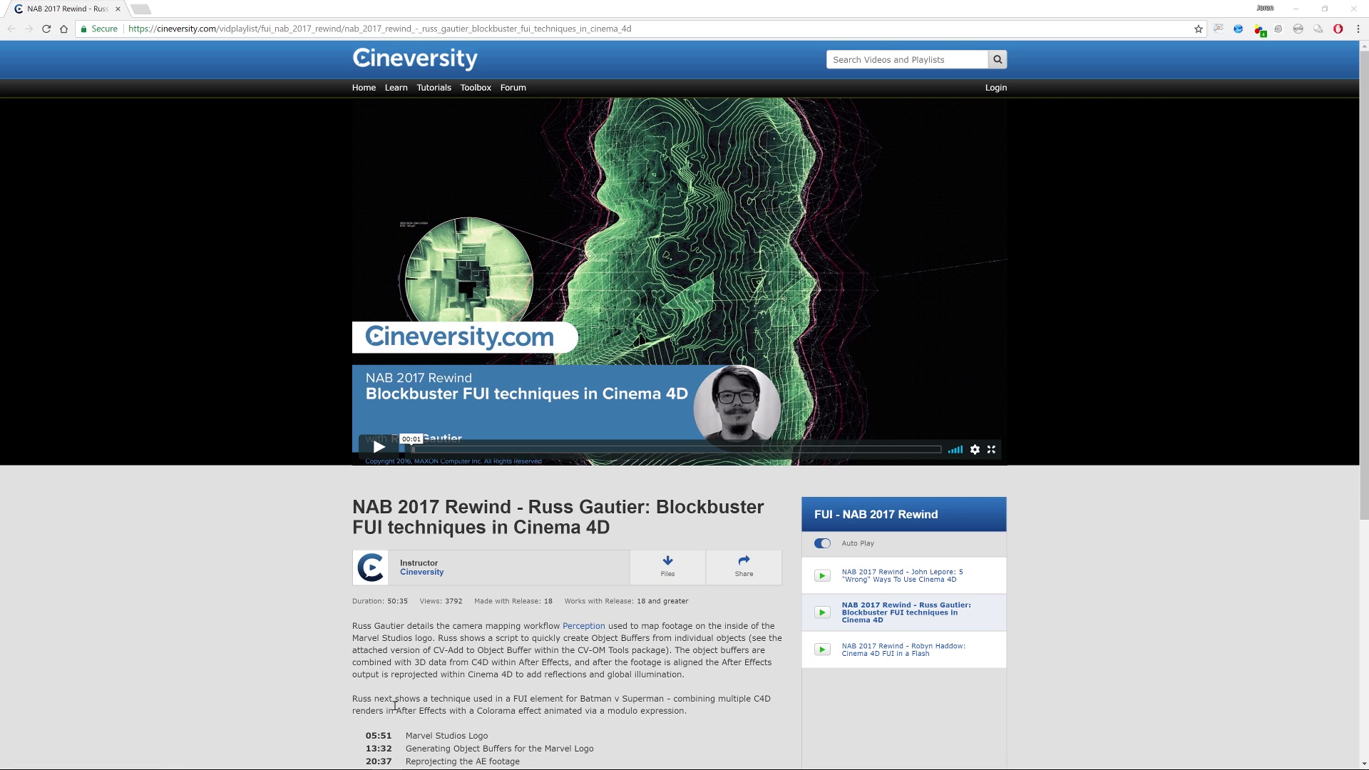
# Switch from the Cineversity lesson to Cinema 4D with ObjectBufferMaker.c4d loaded.
pyautogui.click(203, 760)
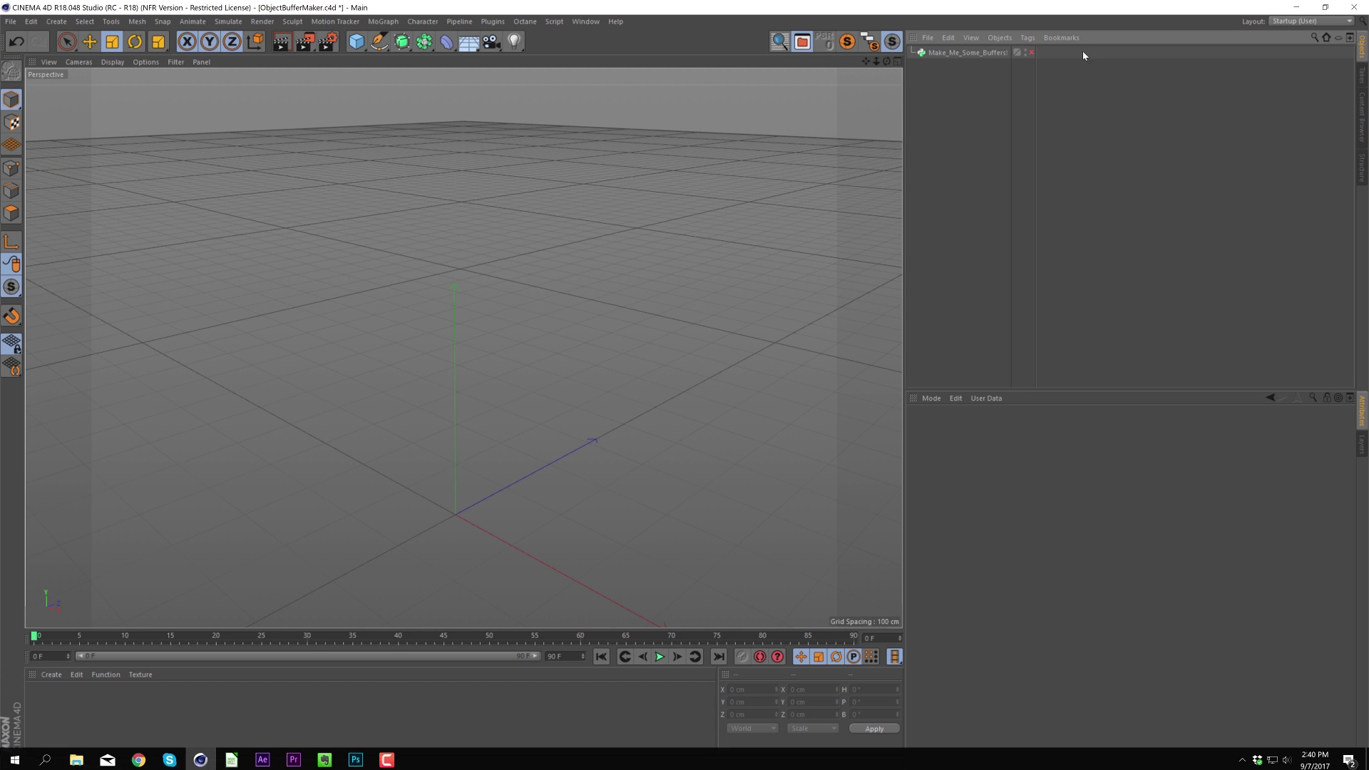
# Review the Python Generator's code, then add ten primitives from Capsule through Cube.
pyautogui.click(928, 53)
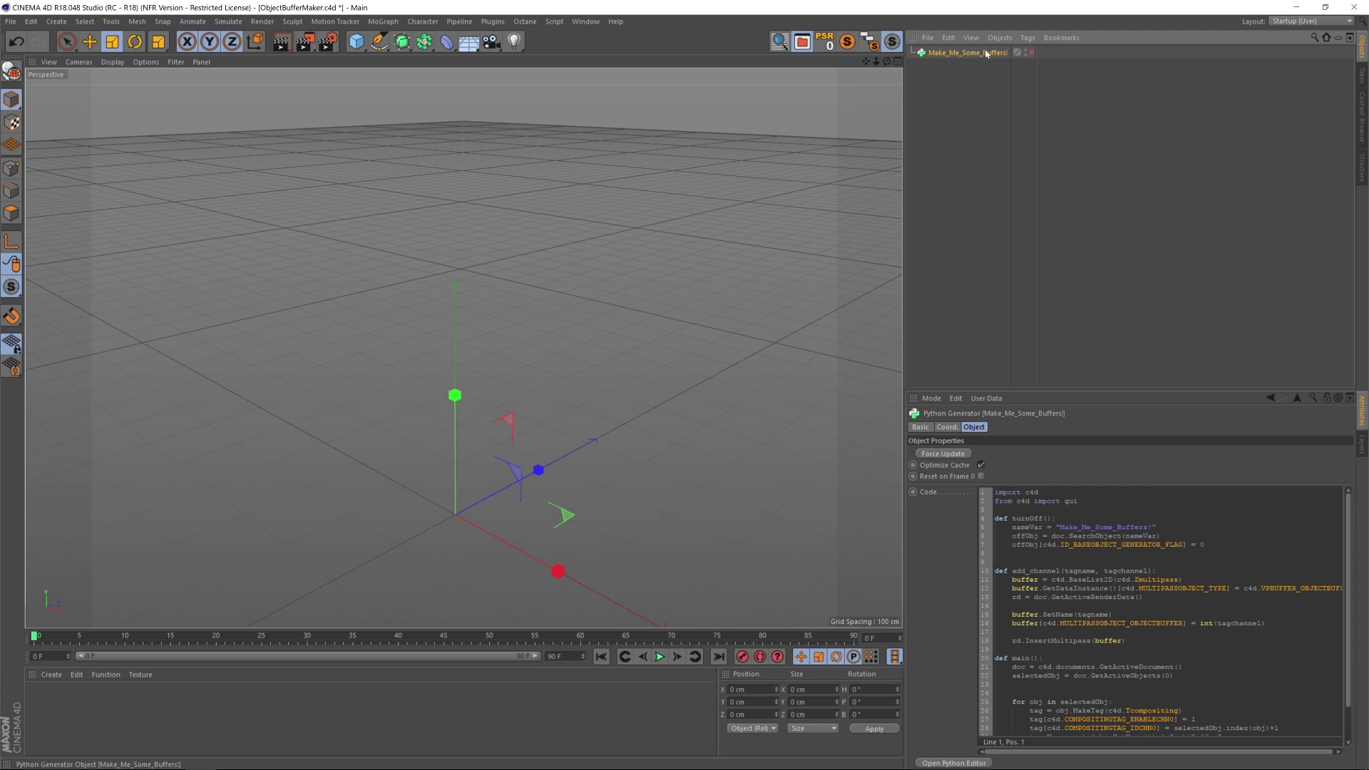
pyautogui.click(940, 151)
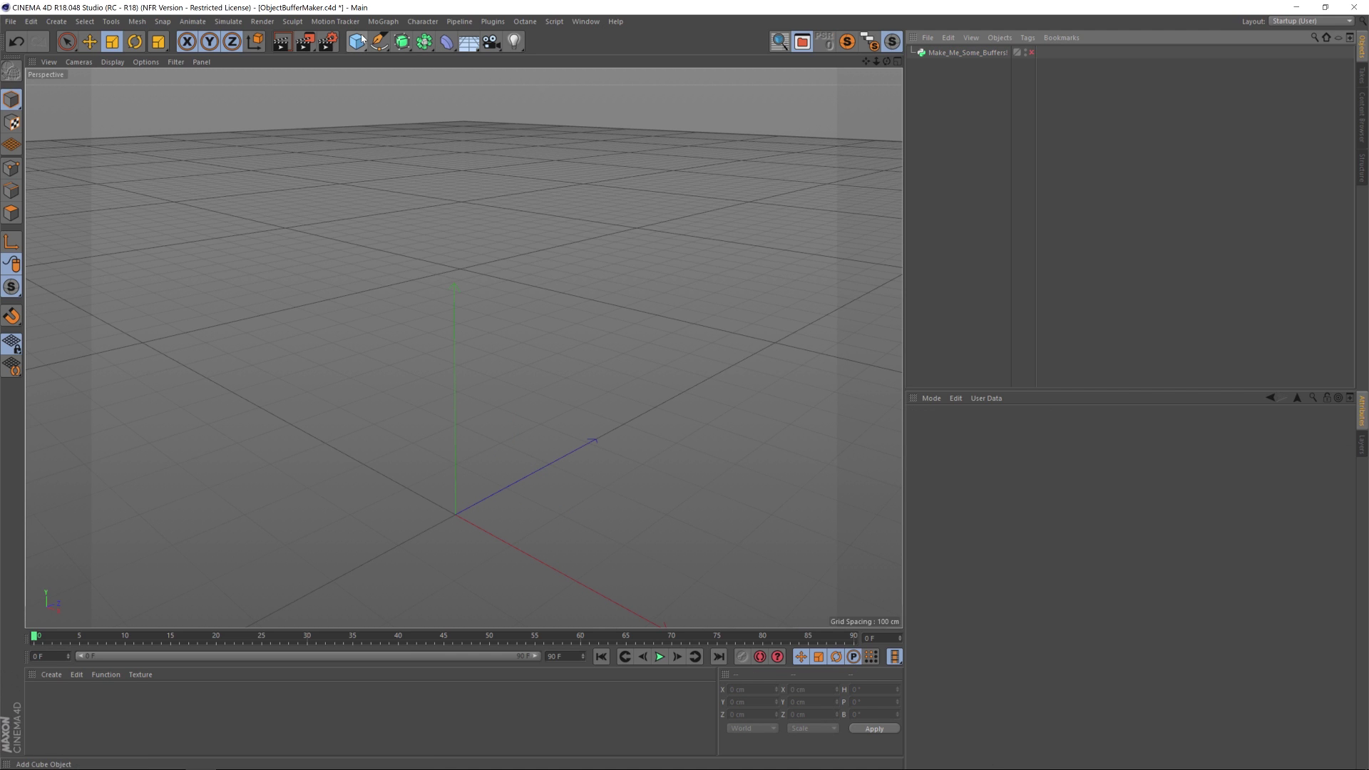
pyautogui.moveTo(362, 39); pyautogui.dragTo(474, 143)
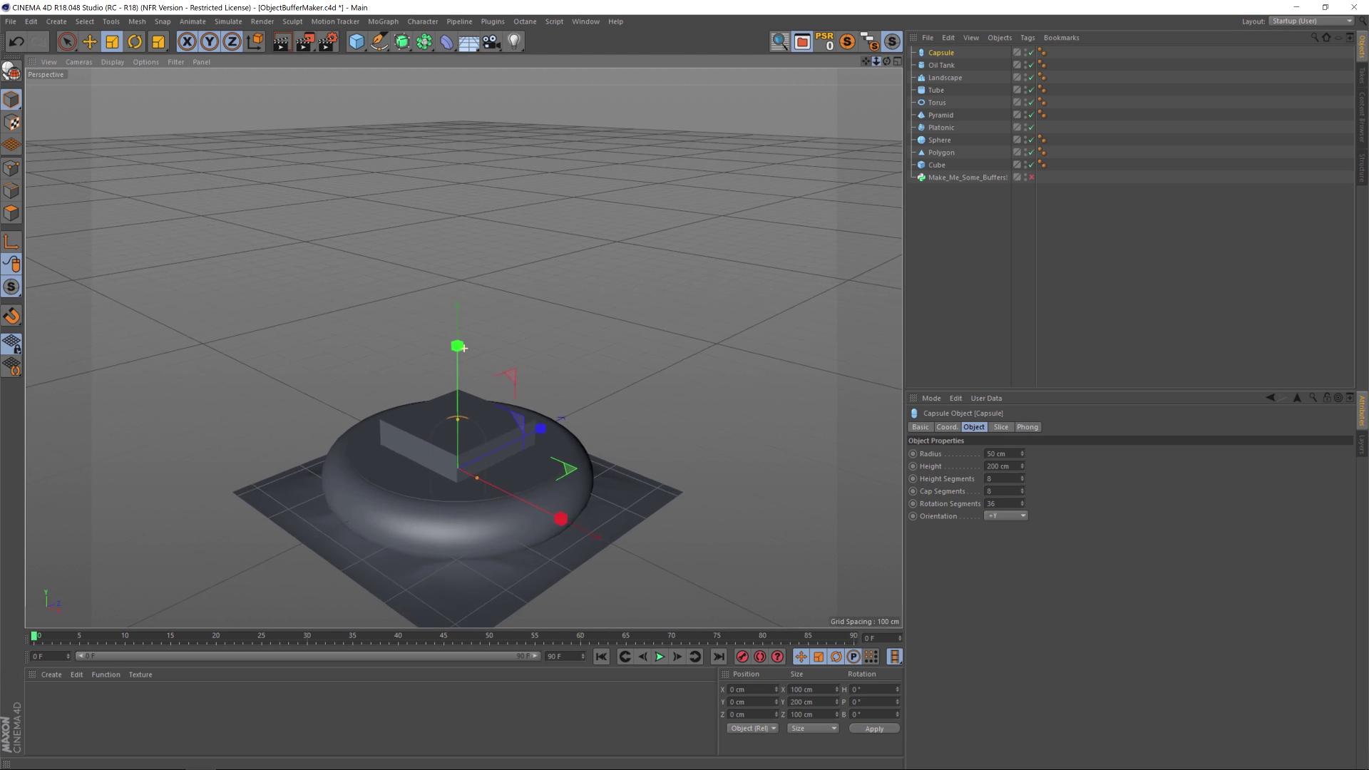
pyautogui.scroll(-6, 464, 348)
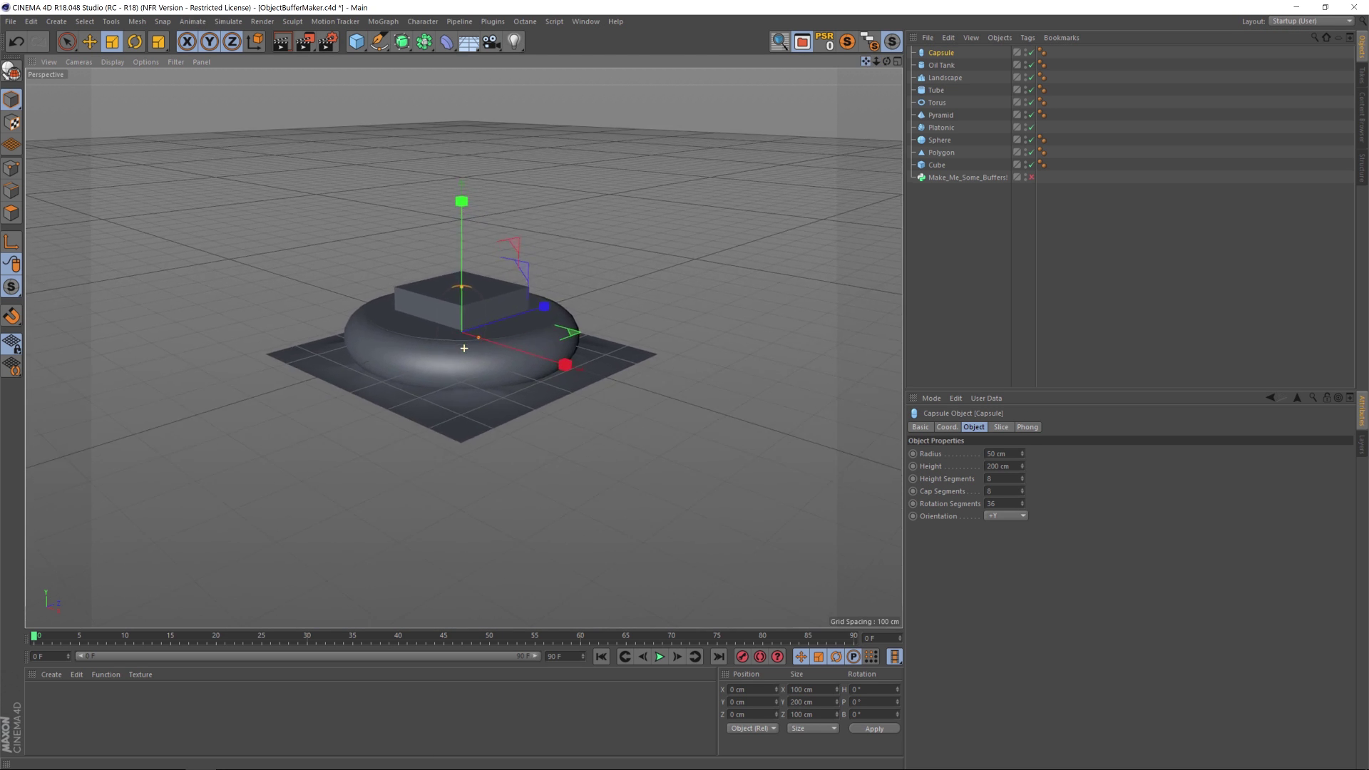
pyautogui.click(993, 137)
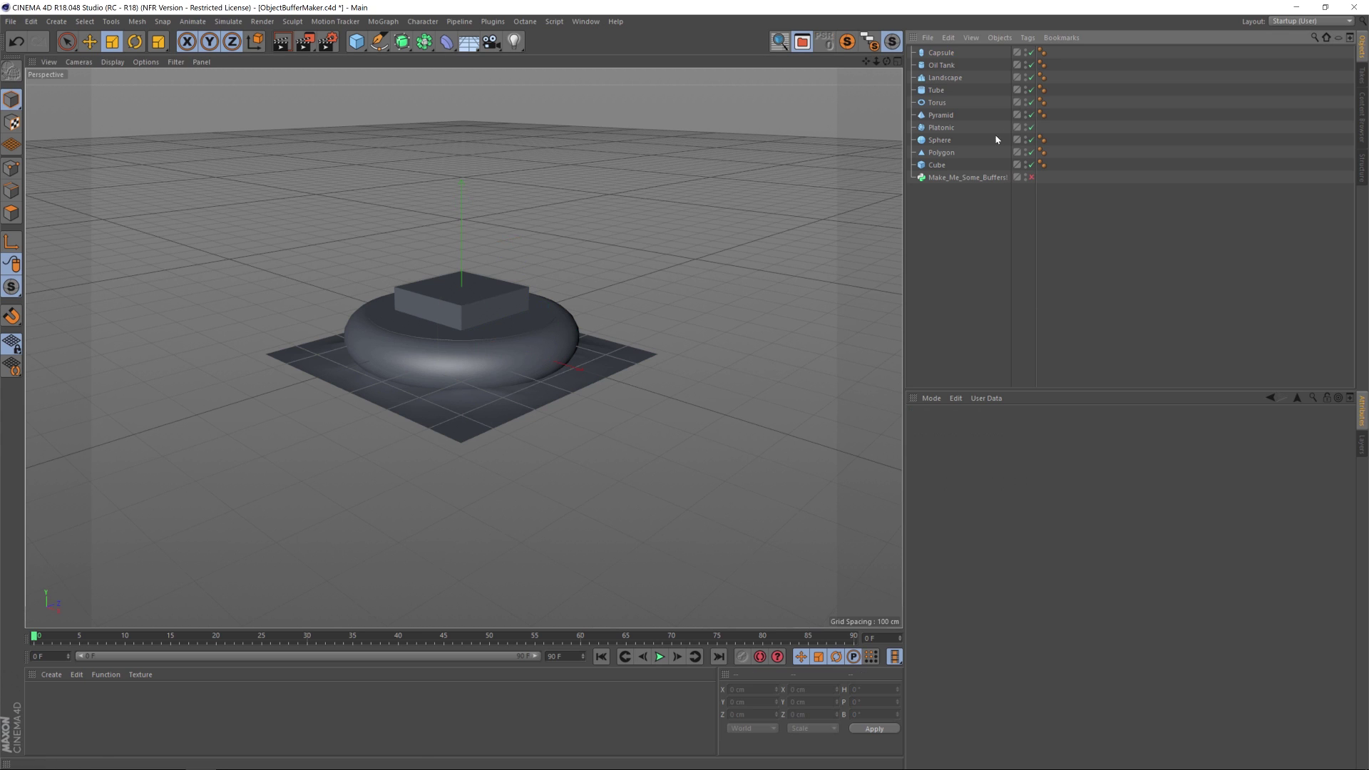
# Give the Capsule a Compositing tag with object buffer 1 enabled.
pyautogui.rightClick(940, 57)
pyautogui.moveTo(1027, 62)
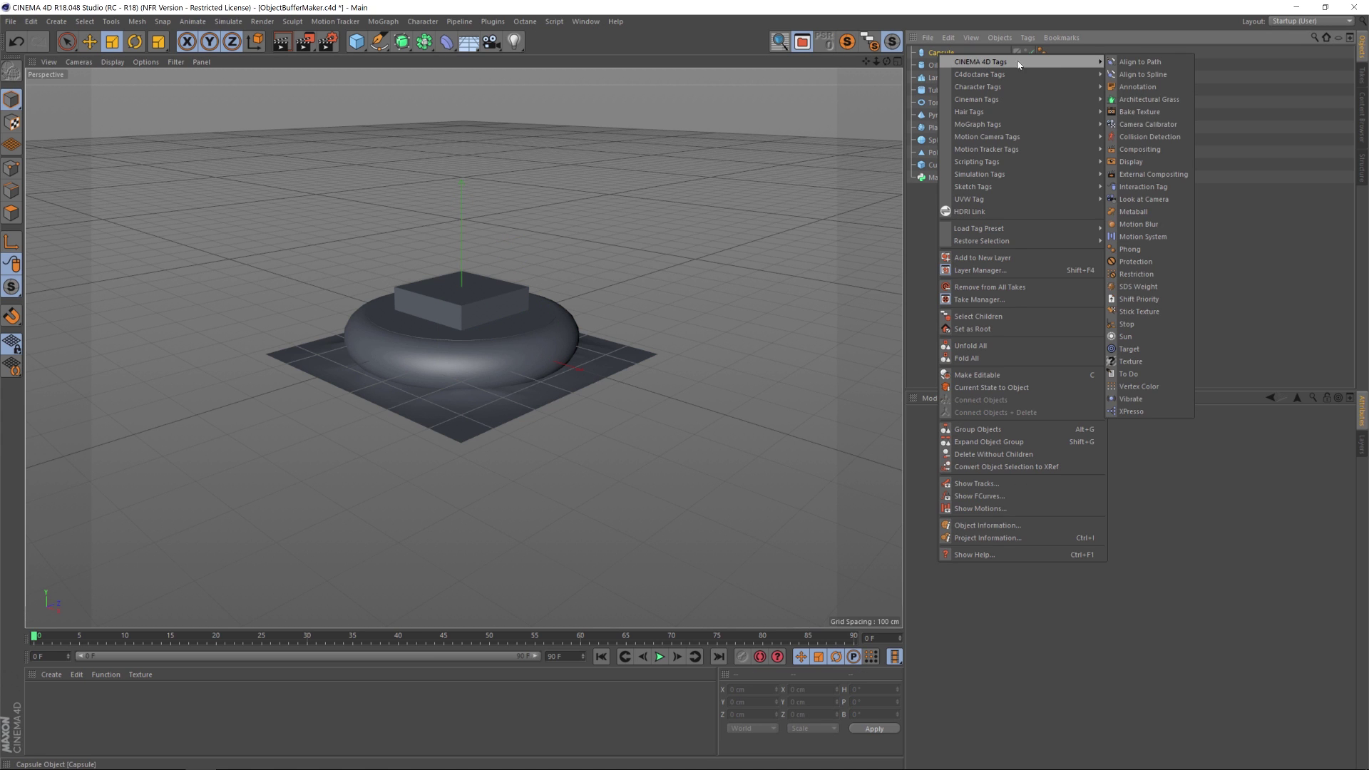
pyautogui.click(1145, 149)
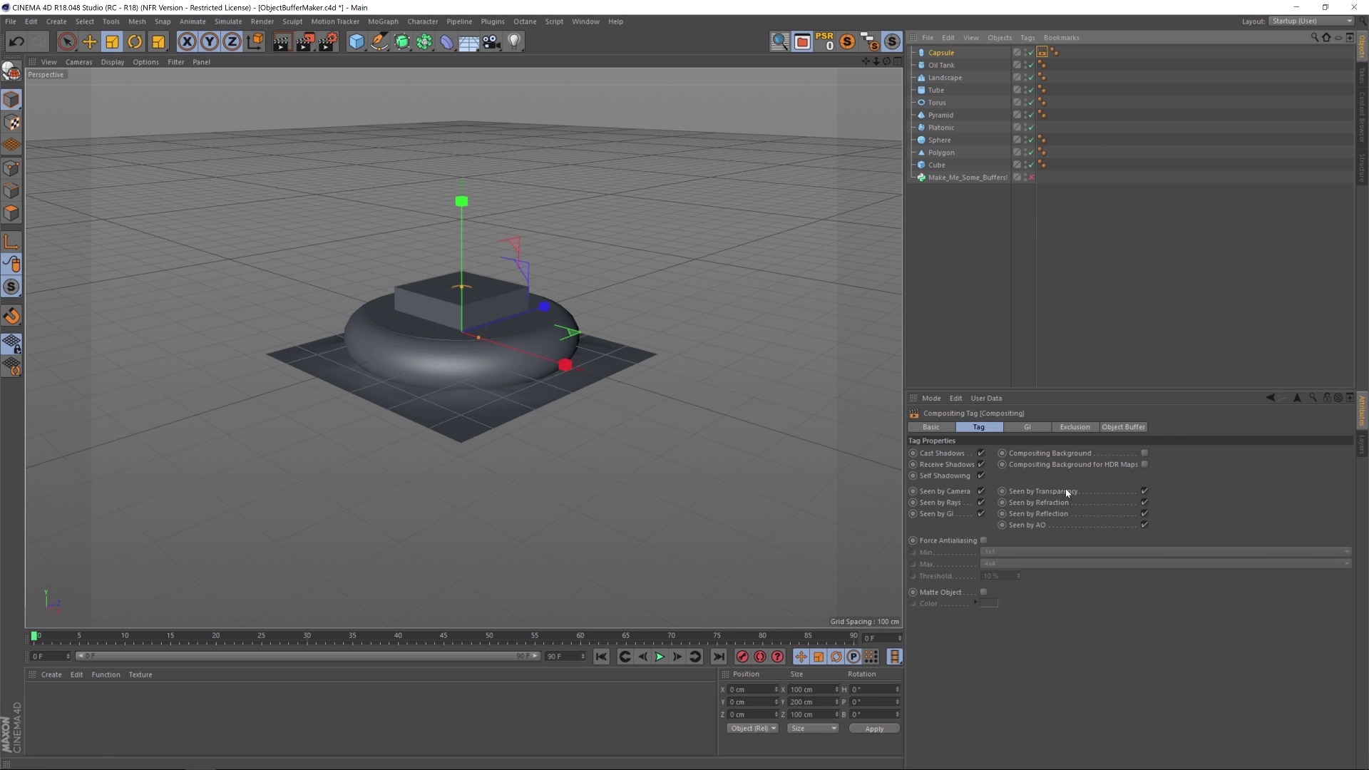
pyautogui.click(1134, 427)
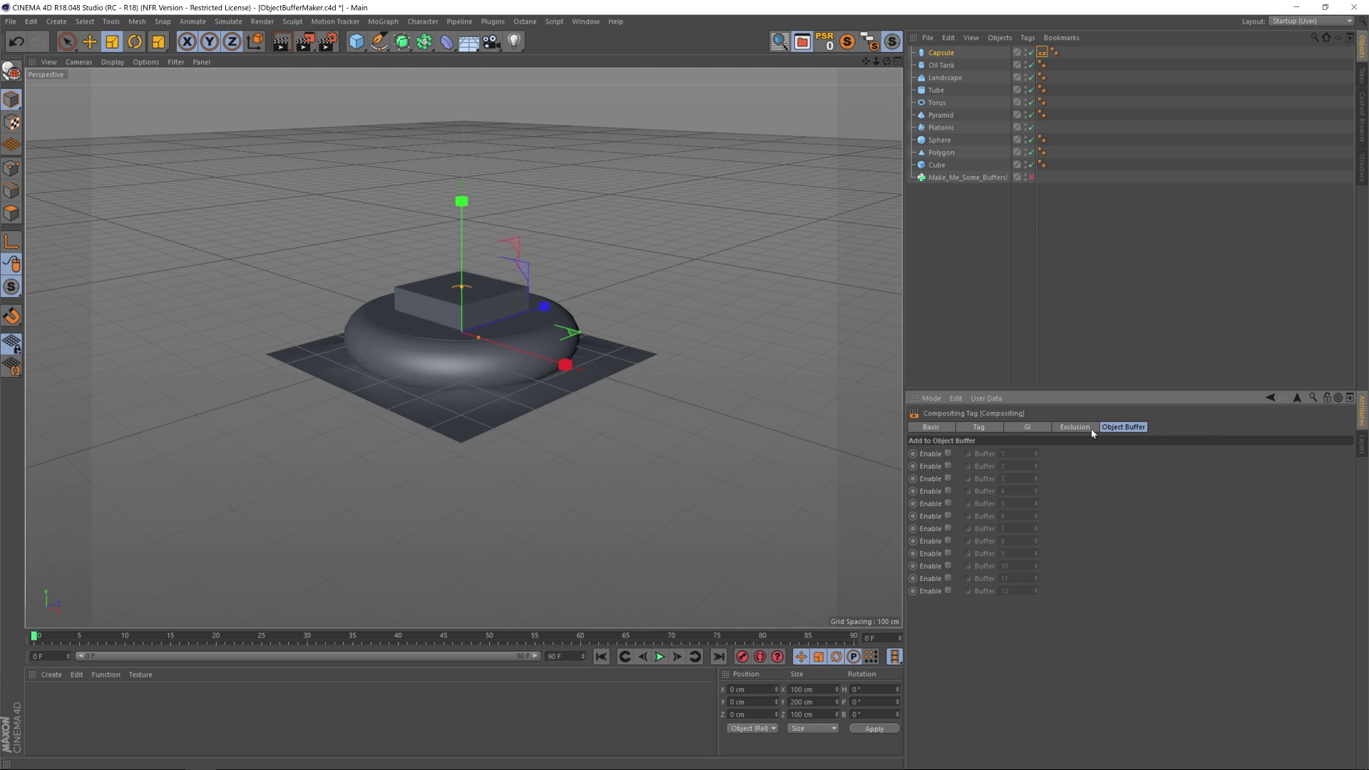
pyautogui.click(949, 452)
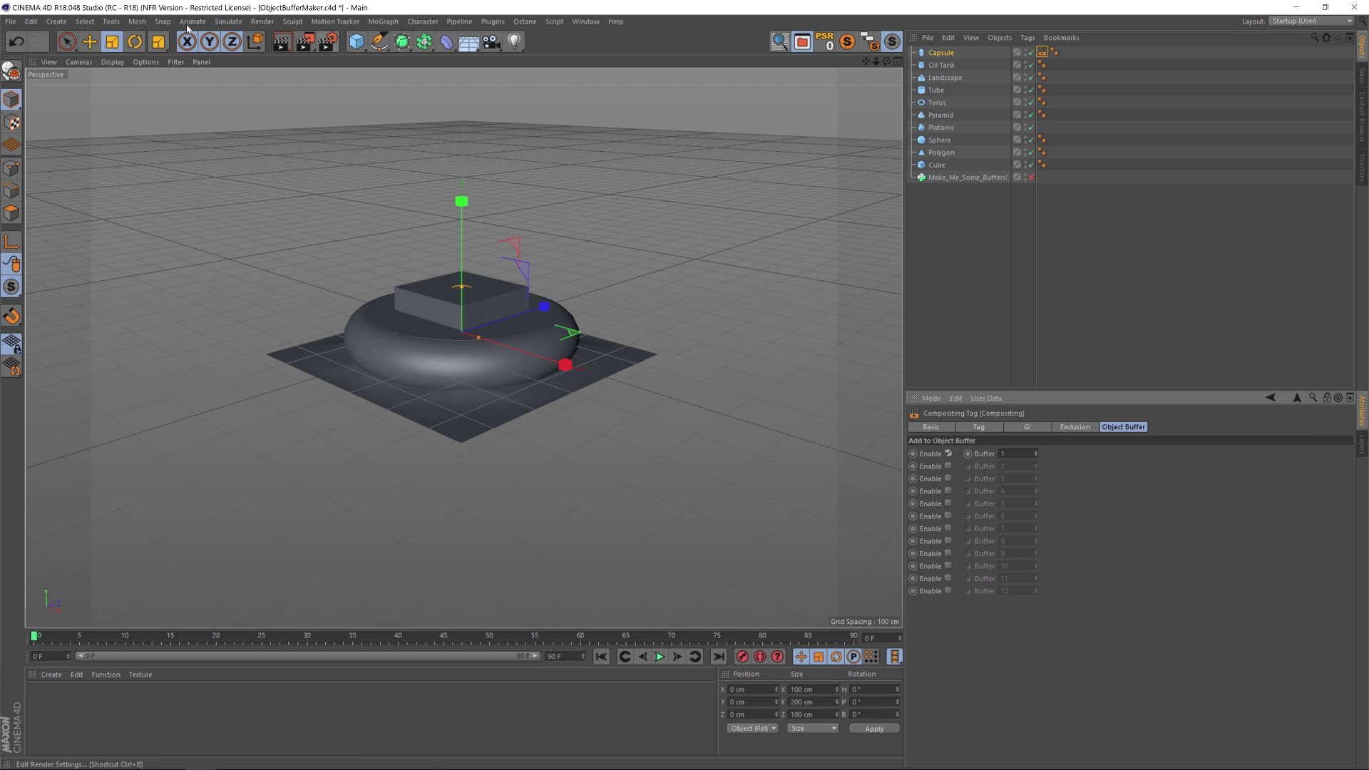
# Add an Object Buffer multi-pass in the render settings, then delete the Capsule.
pyautogui.hotkey('ctrl', 'b')
pyautogui.click(99, 65)
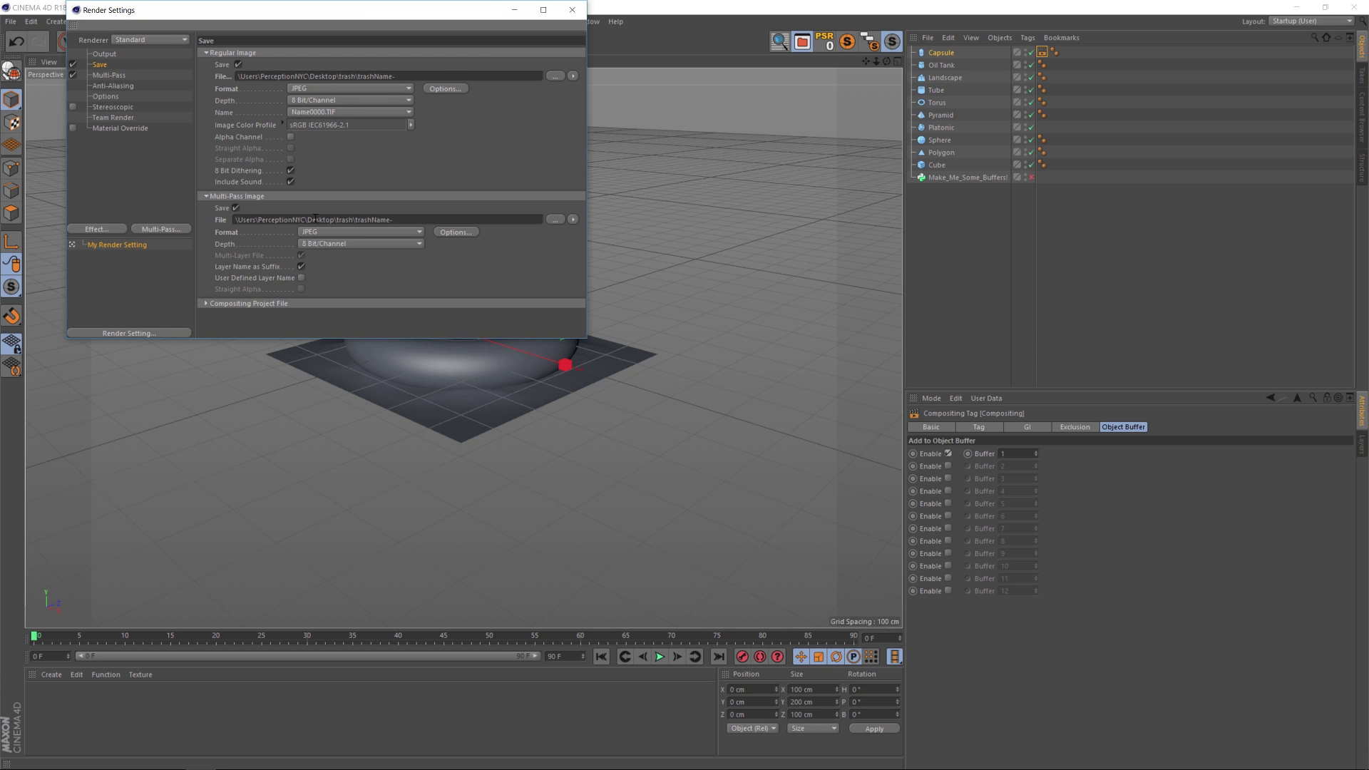
pyautogui.click(107, 76)
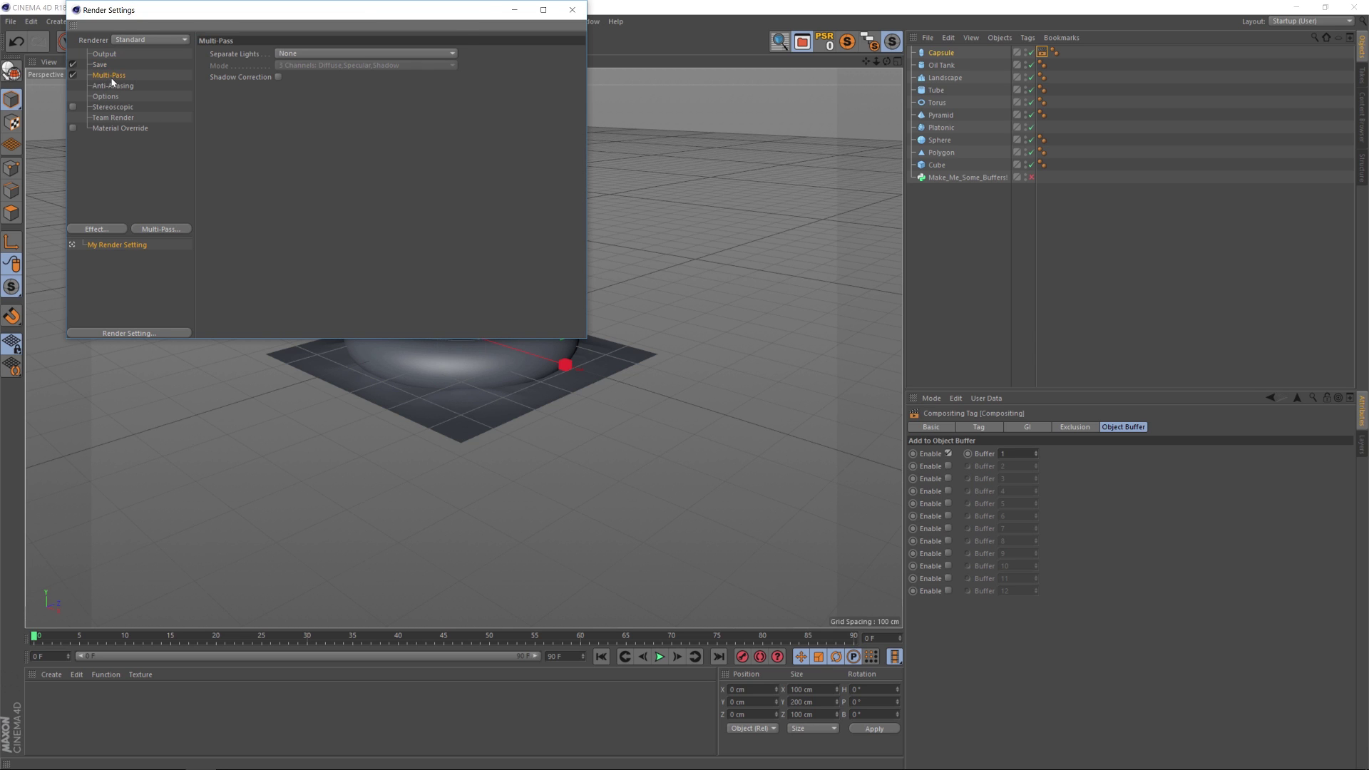
pyautogui.click(154, 229)
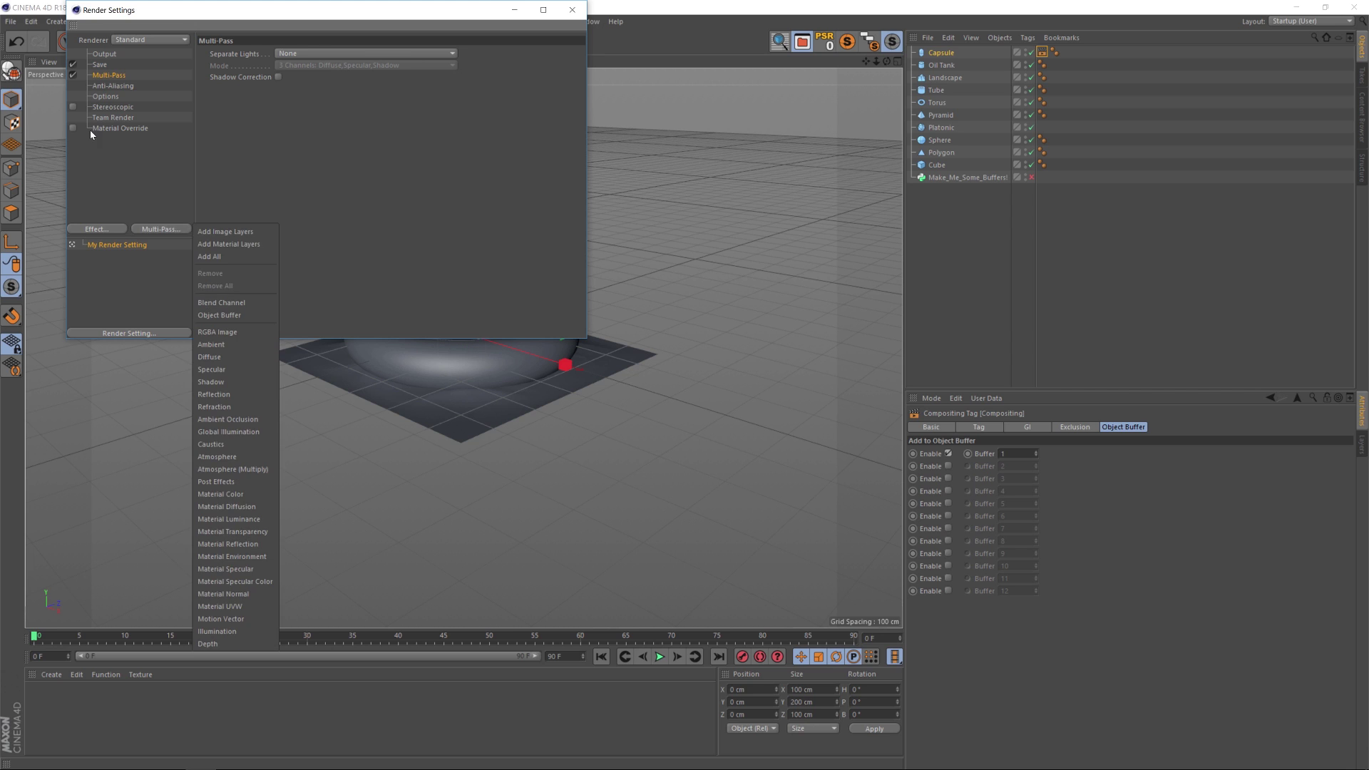
pyautogui.click(232, 316)
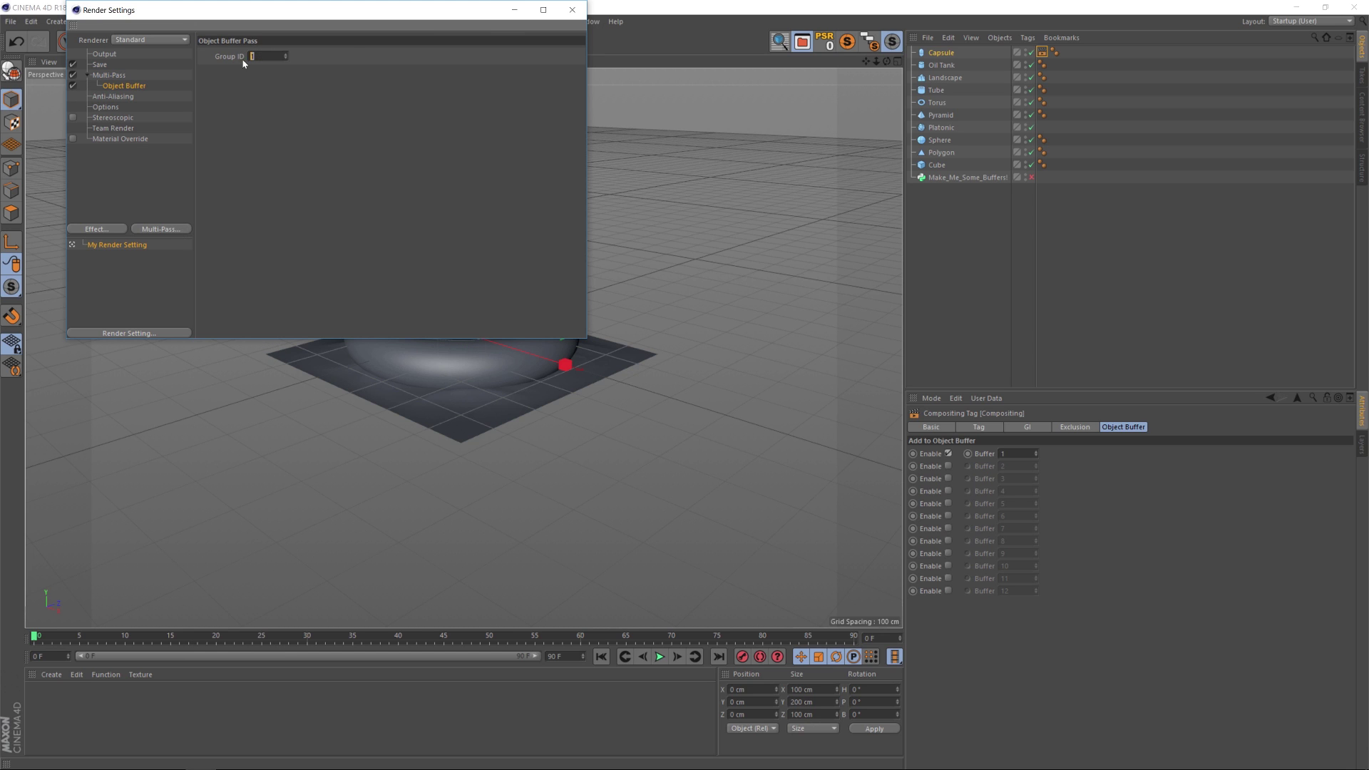
pyautogui.click(572, 9)
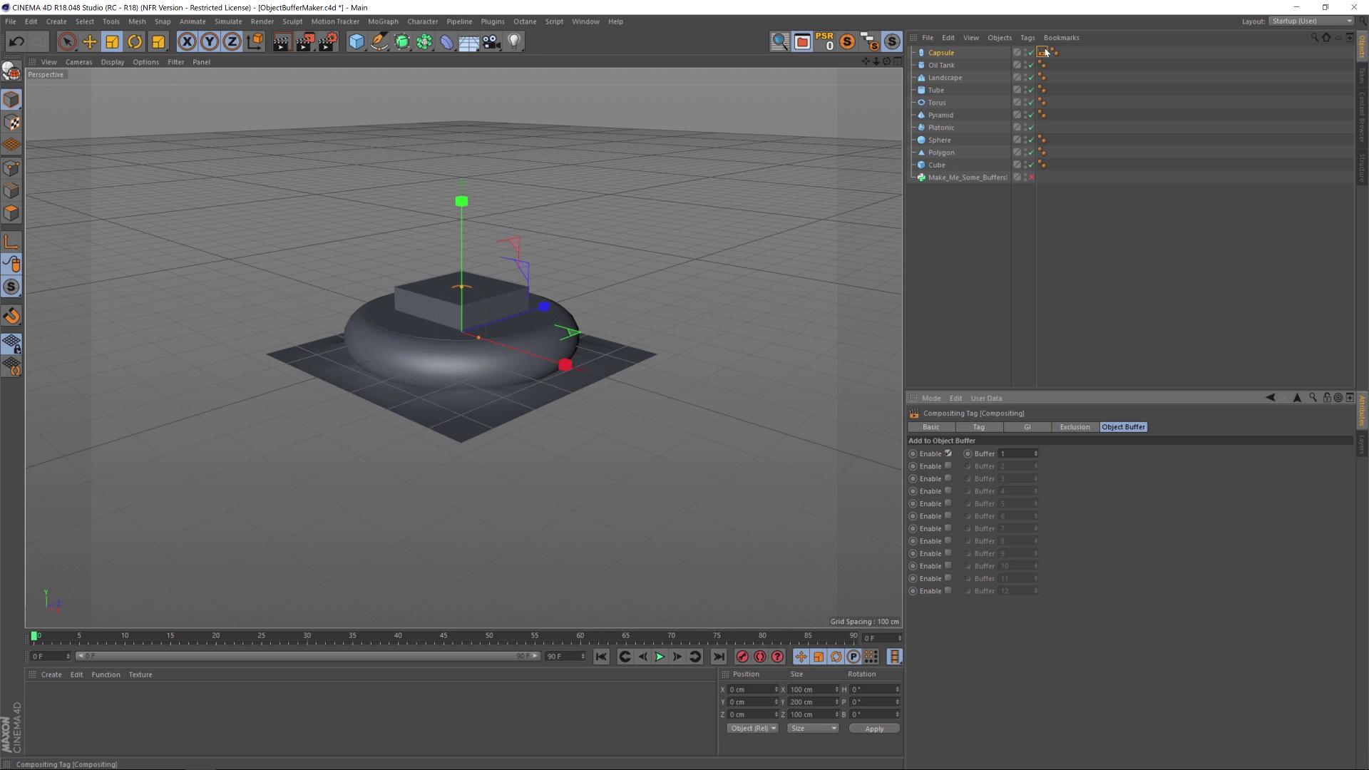
pyautogui.press('Delete')
pyautogui.hotkey('ctrl', 'b')
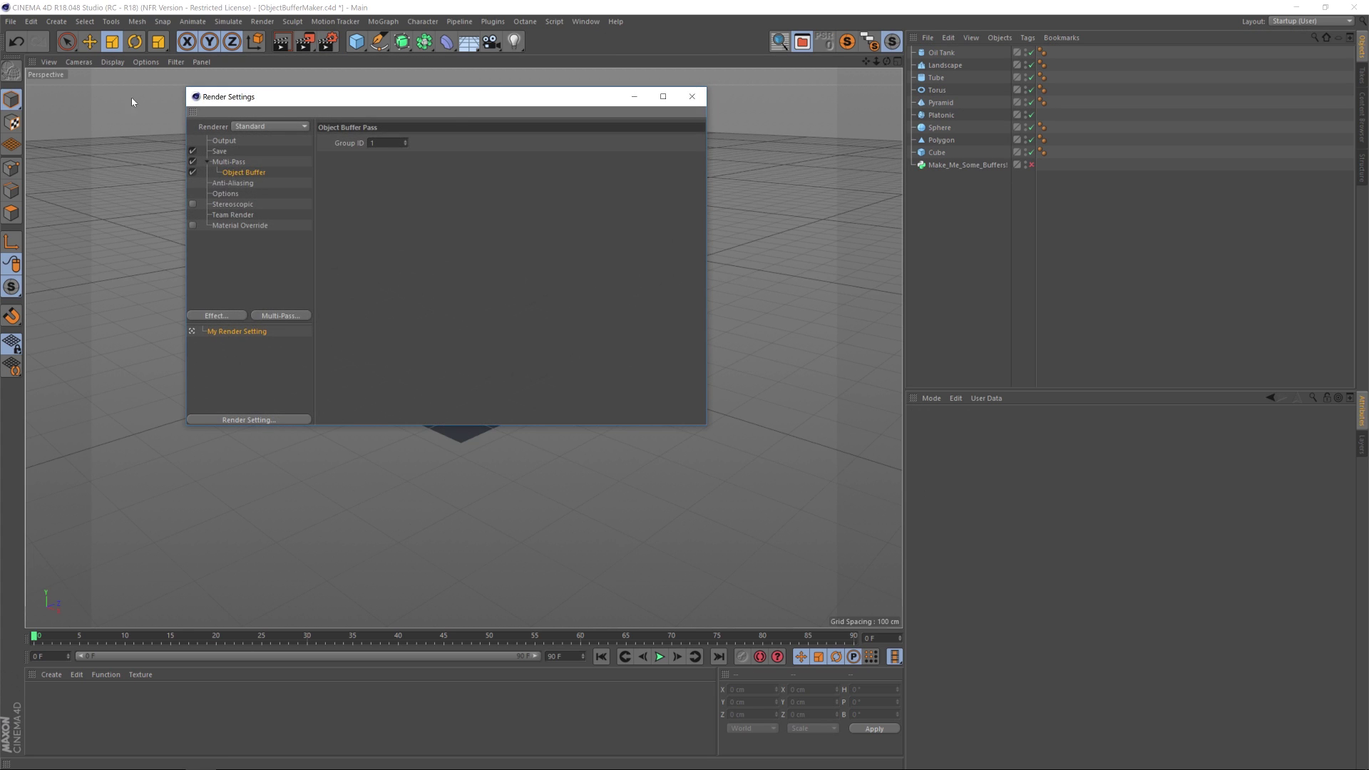
# Select the nine objects from Oil Tank to Cube and run the buffer script on them.
pyautogui.click(692, 96)
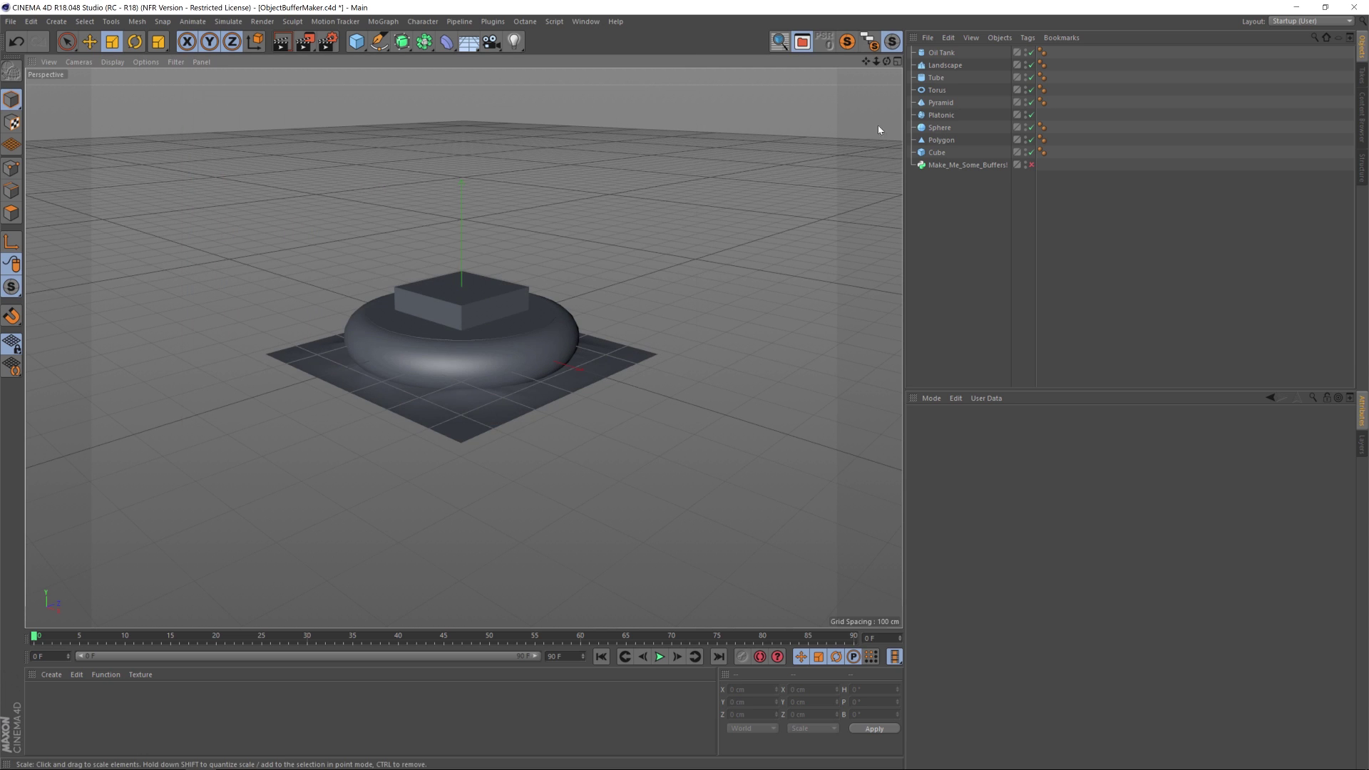
pyautogui.click(942, 53)
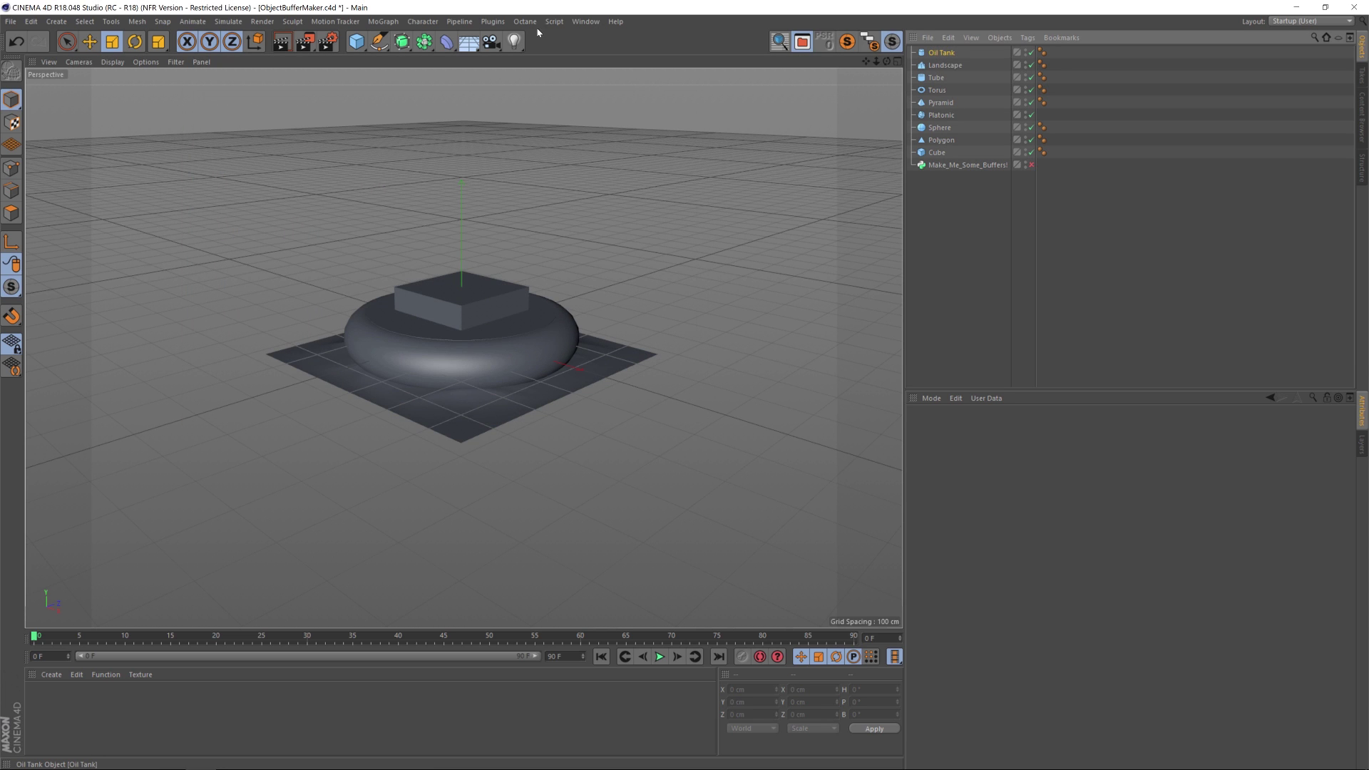
pyautogui.keyDown('shift'); pyautogui.click(940, 152); pyautogui.keyUp('shift')
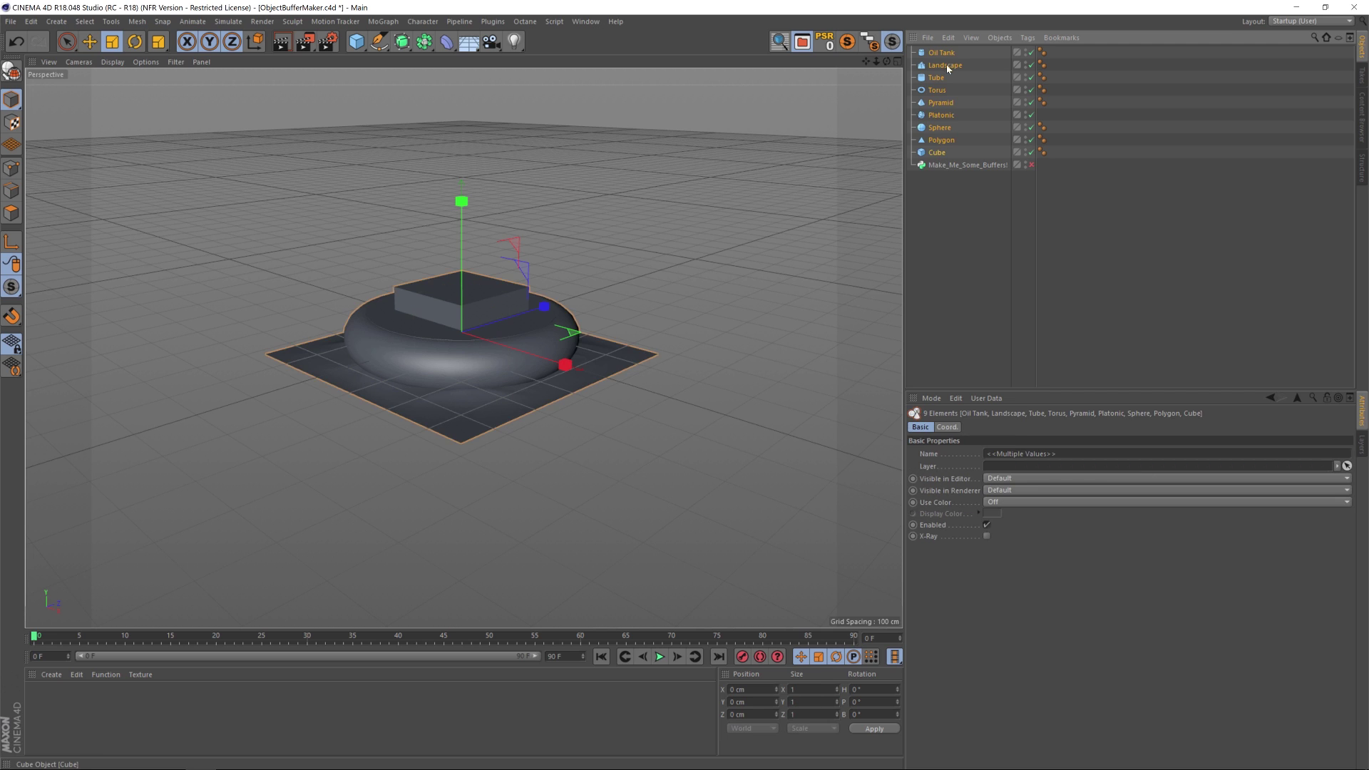
pyautogui.click(1031, 164)
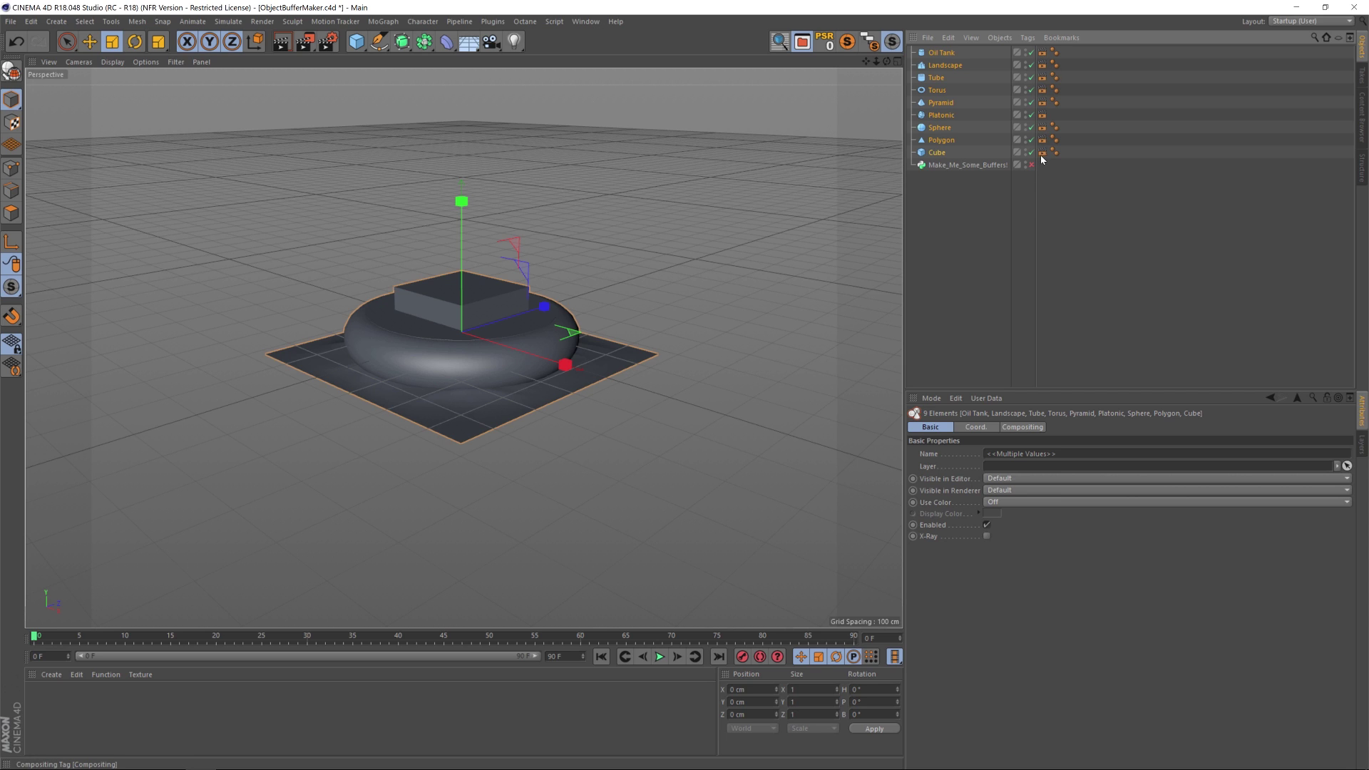
# Check each object's Compositing tag uses its own buffer, numbered 1 through 9.
pyautogui.click(1041, 55)
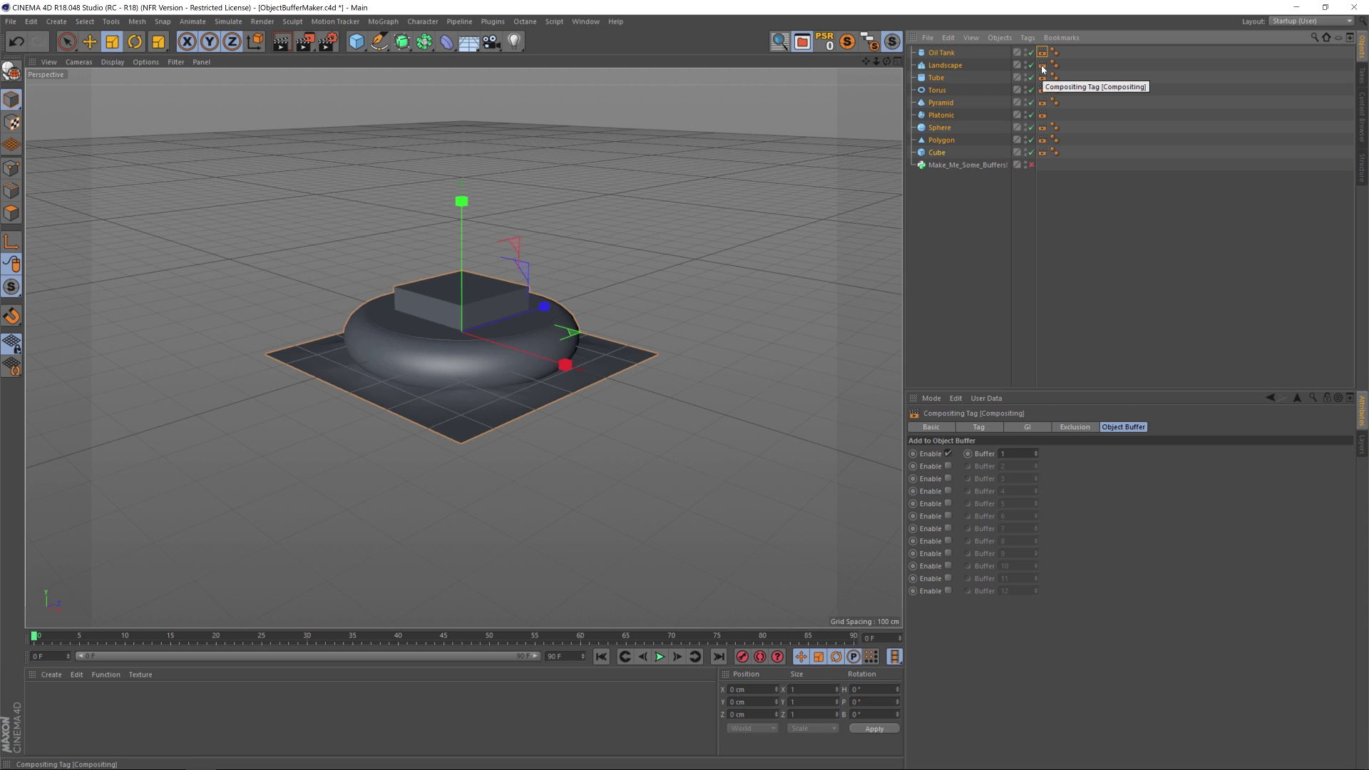
pyautogui.click(1043, 68)
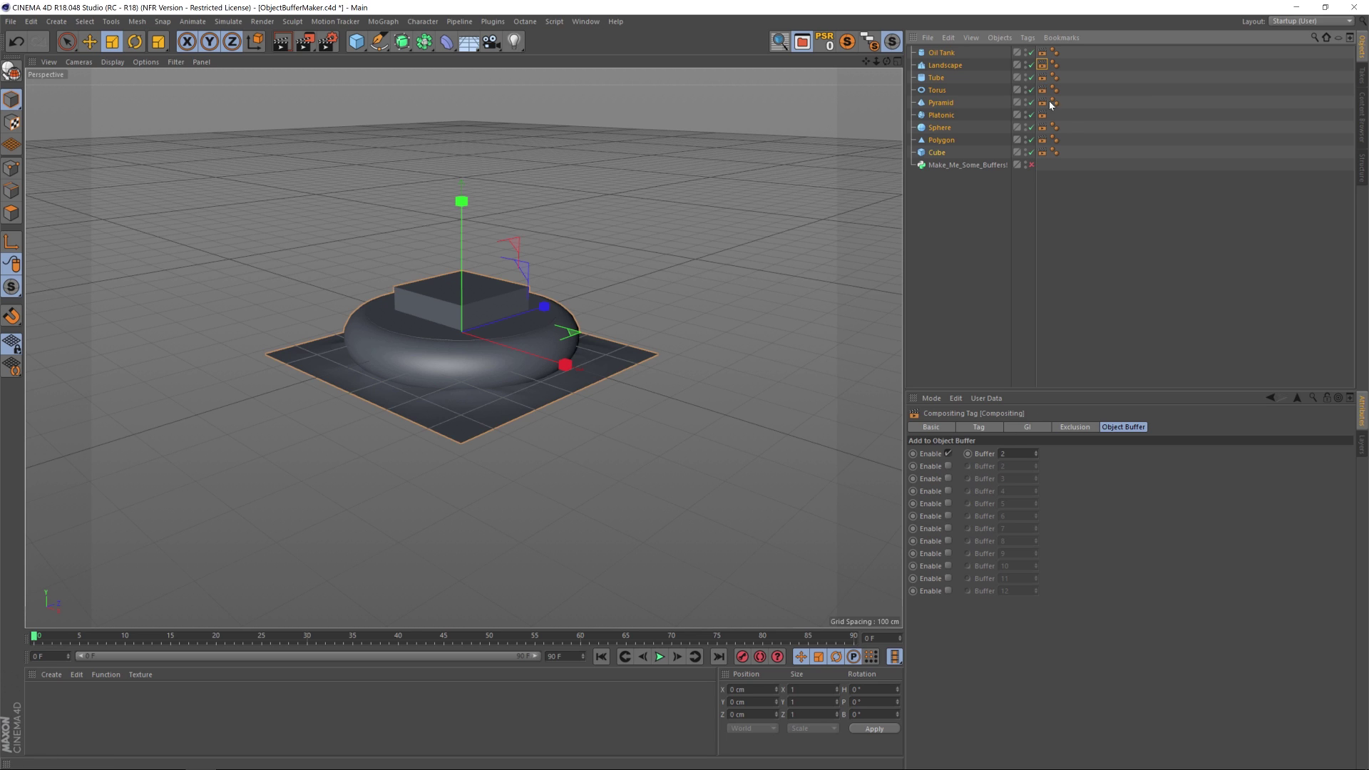
pyautogui.click(1042, 77)
pyautogui.click(1042, 90)
pyautogui.click(1042, 102)
pyautogui.click(1042, 115)
pyautogui.click(1042, 127)
pyautogui.click(1042, 140)
pyautogui.click(1042, 152)
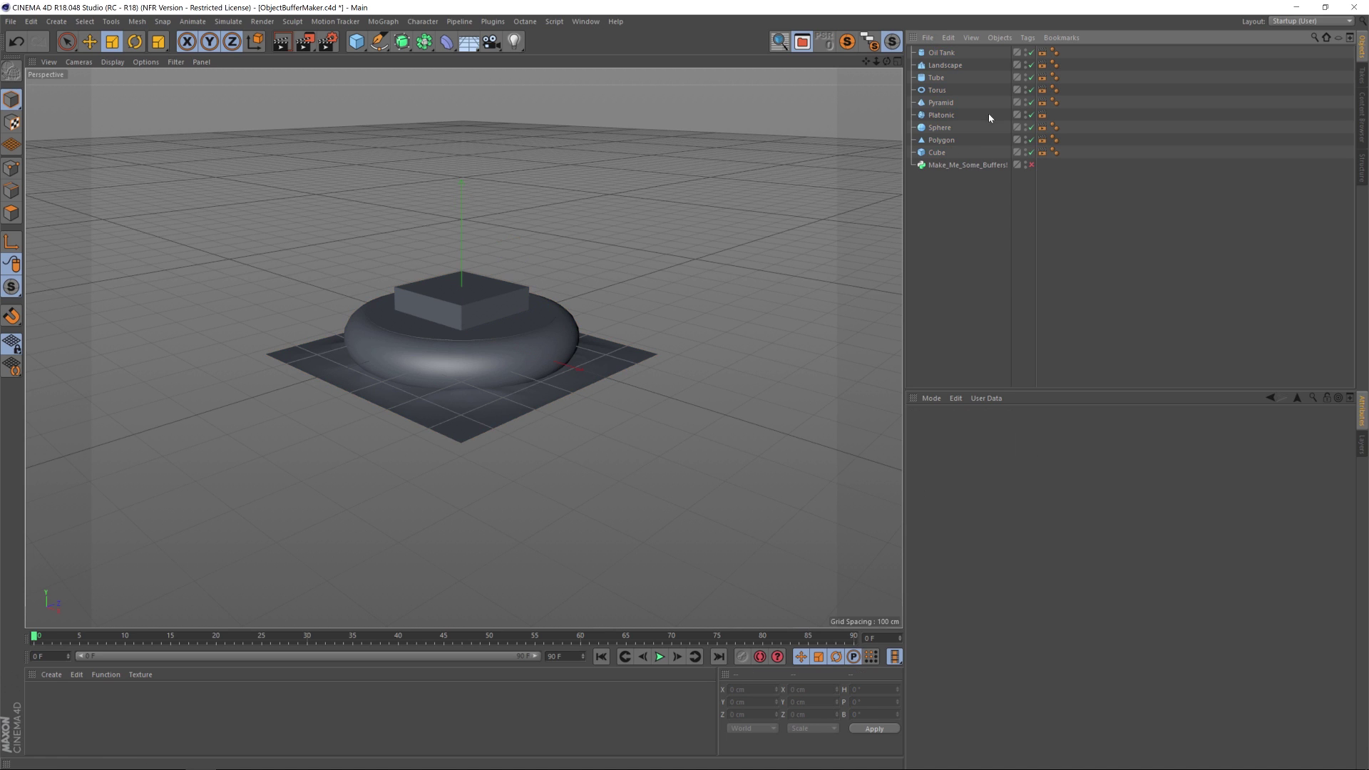
pyautogui.click(975, 178)
pyautogui.click(328, 42)
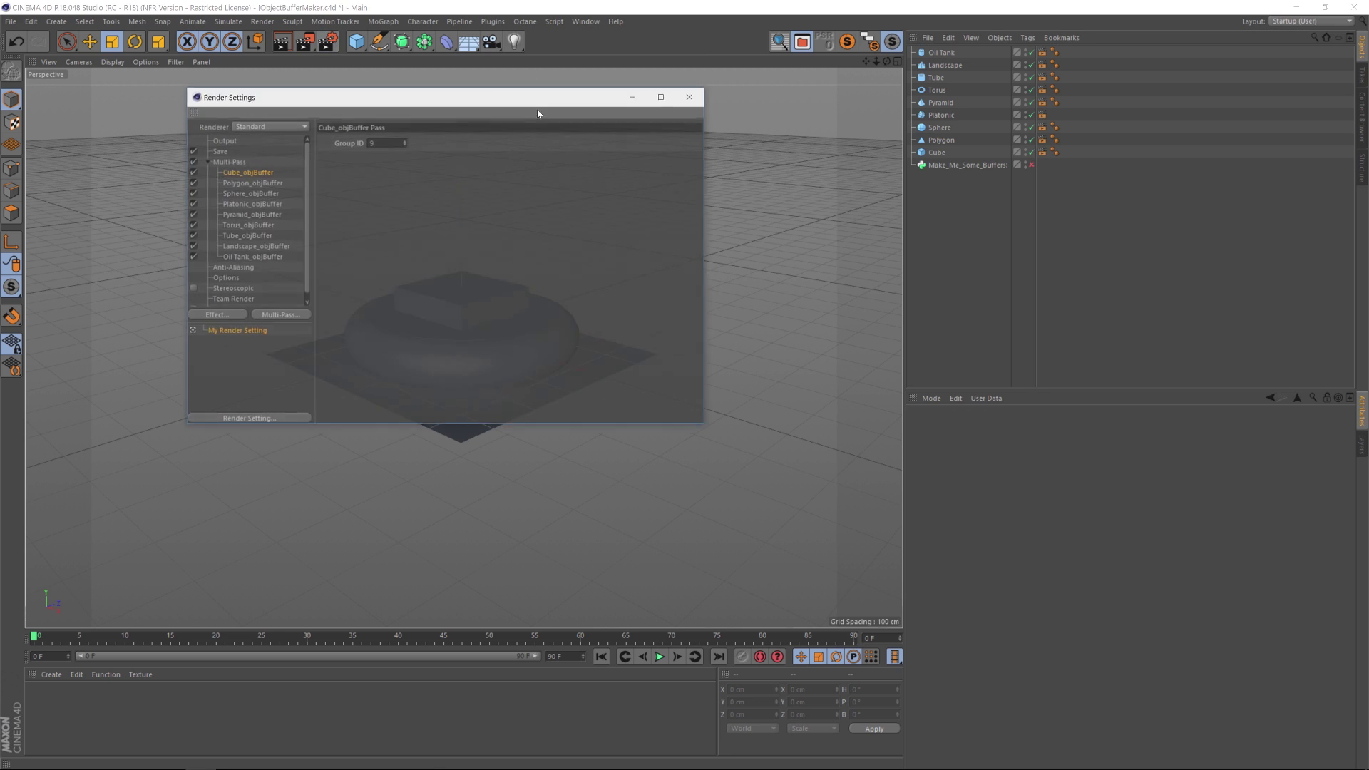
pyautogui.moveTo(528, 103); pyautogui.dragTo(868, 119)
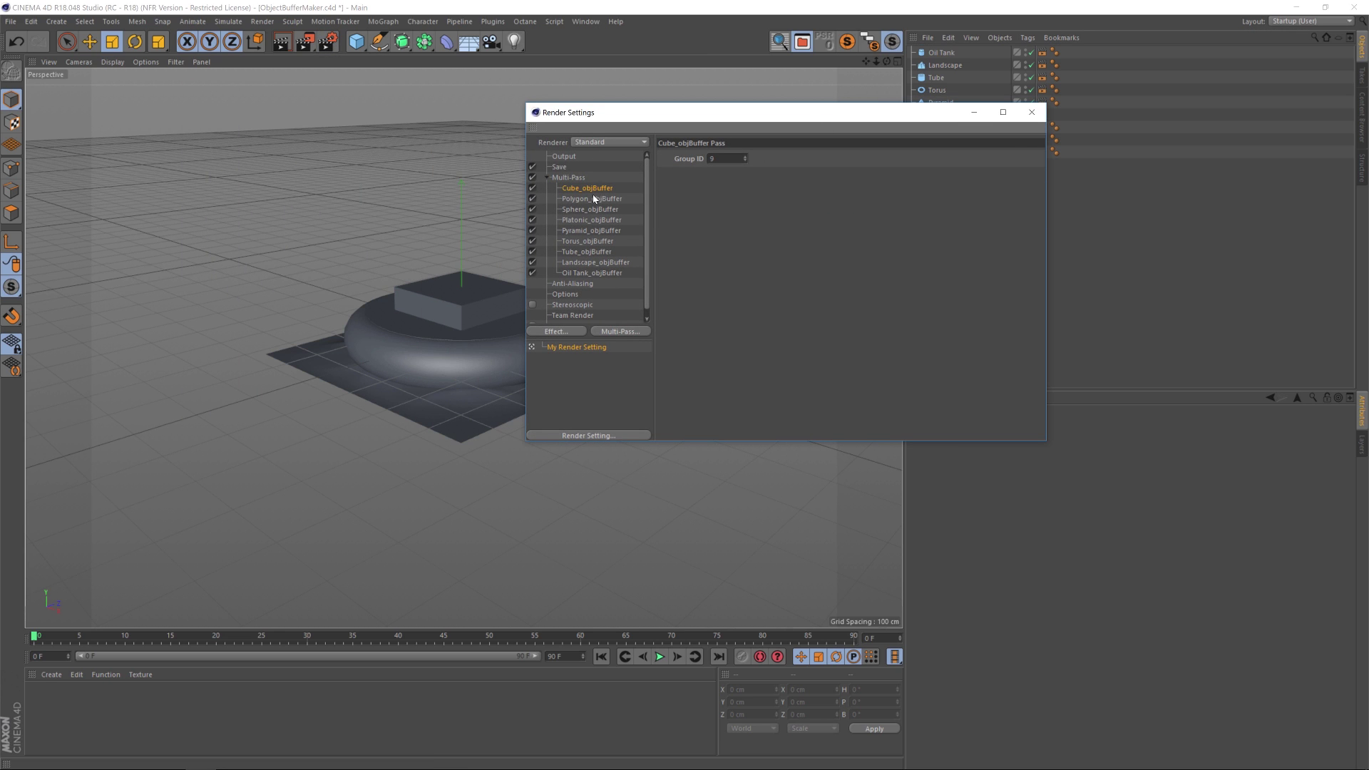
pyautogui.click(592, 199)
pyautogui.click(592, 220)
pyautogui.click(587, 241)
pyautogui.click(595, 252)
pyautogui.click(598, 263)
pyautogui.click(597, 274)
pyautogui.moveTo(663, 112); pyautogui.dragTo(663, 181)
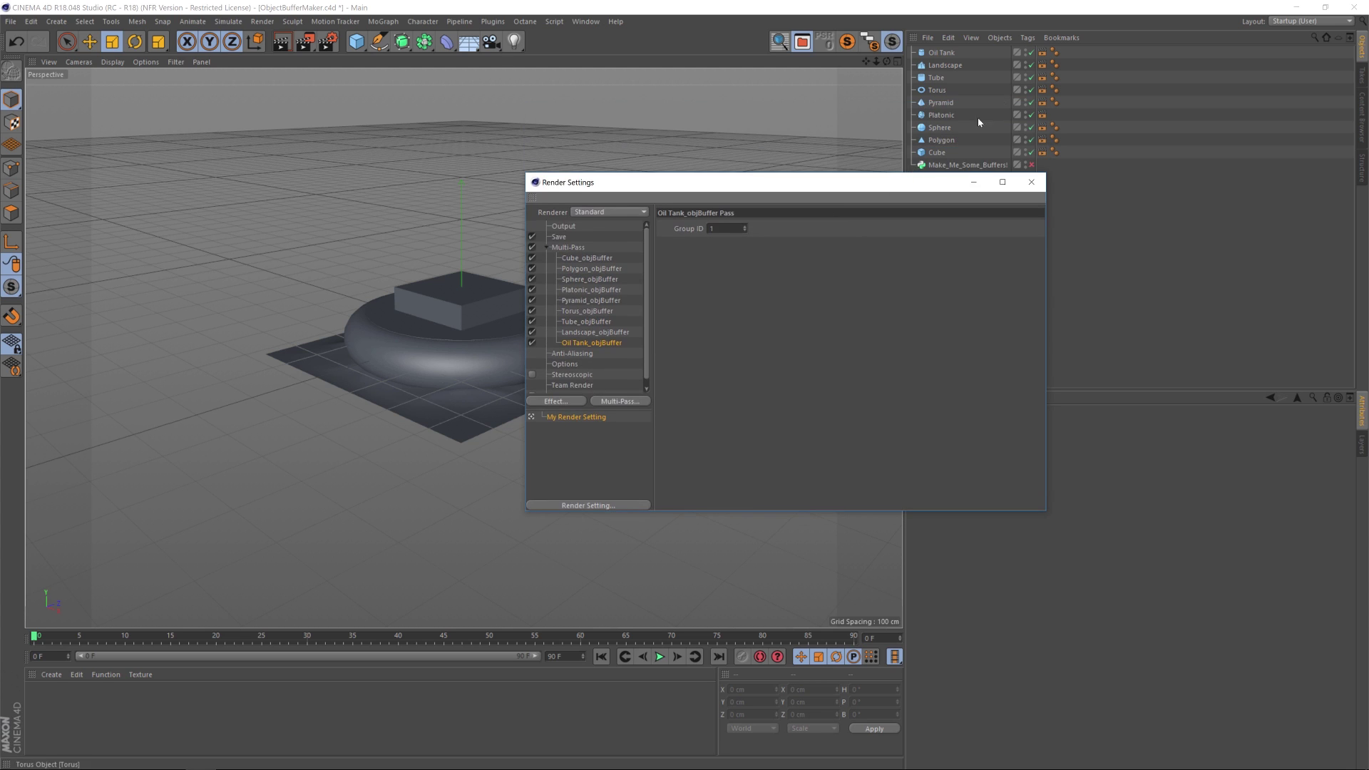
pyautogui.click(1031, 181)
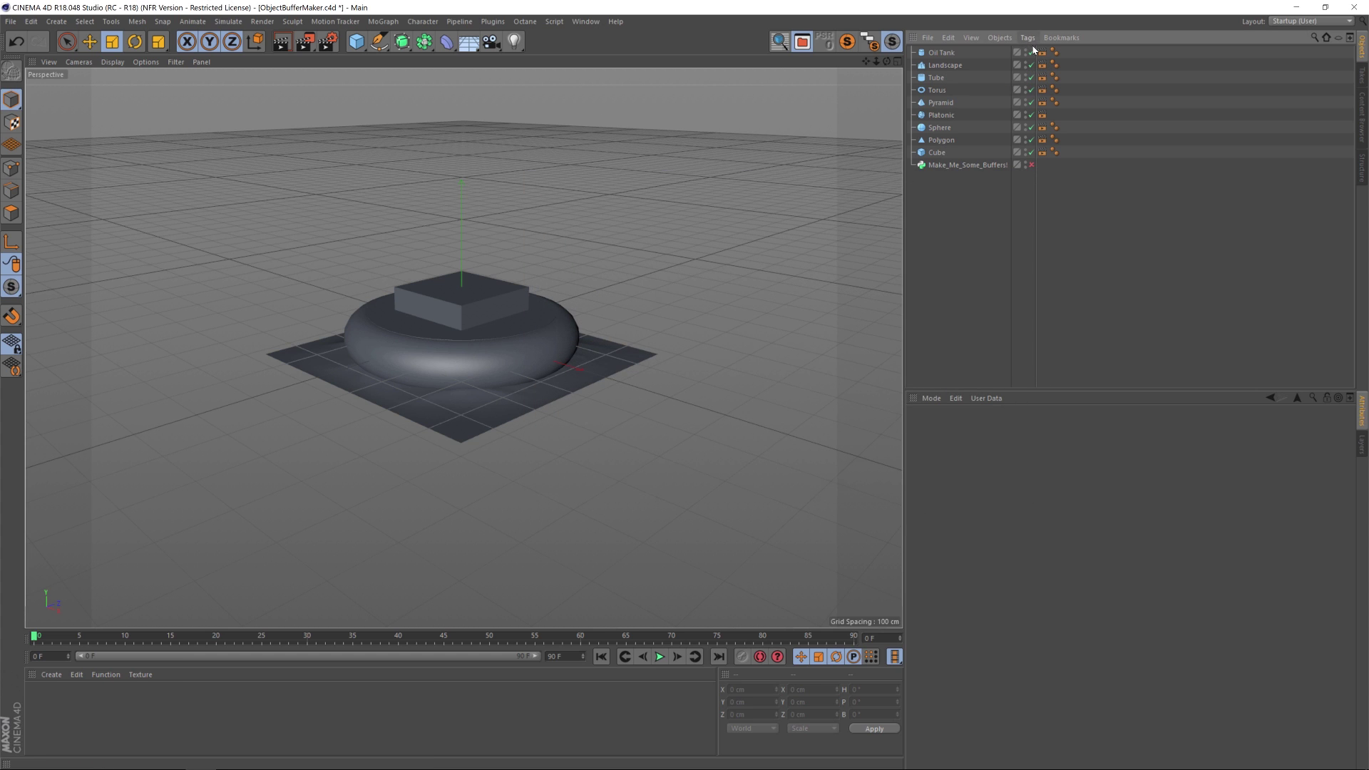
pyautogui.click(938, 151)
# Delete the primitives from Oil Tank to Cube and review the generator's code.
pyautogui.keyDown('shift'); pyautogui.click(956, 55); pyautogui.keyUp('shift')
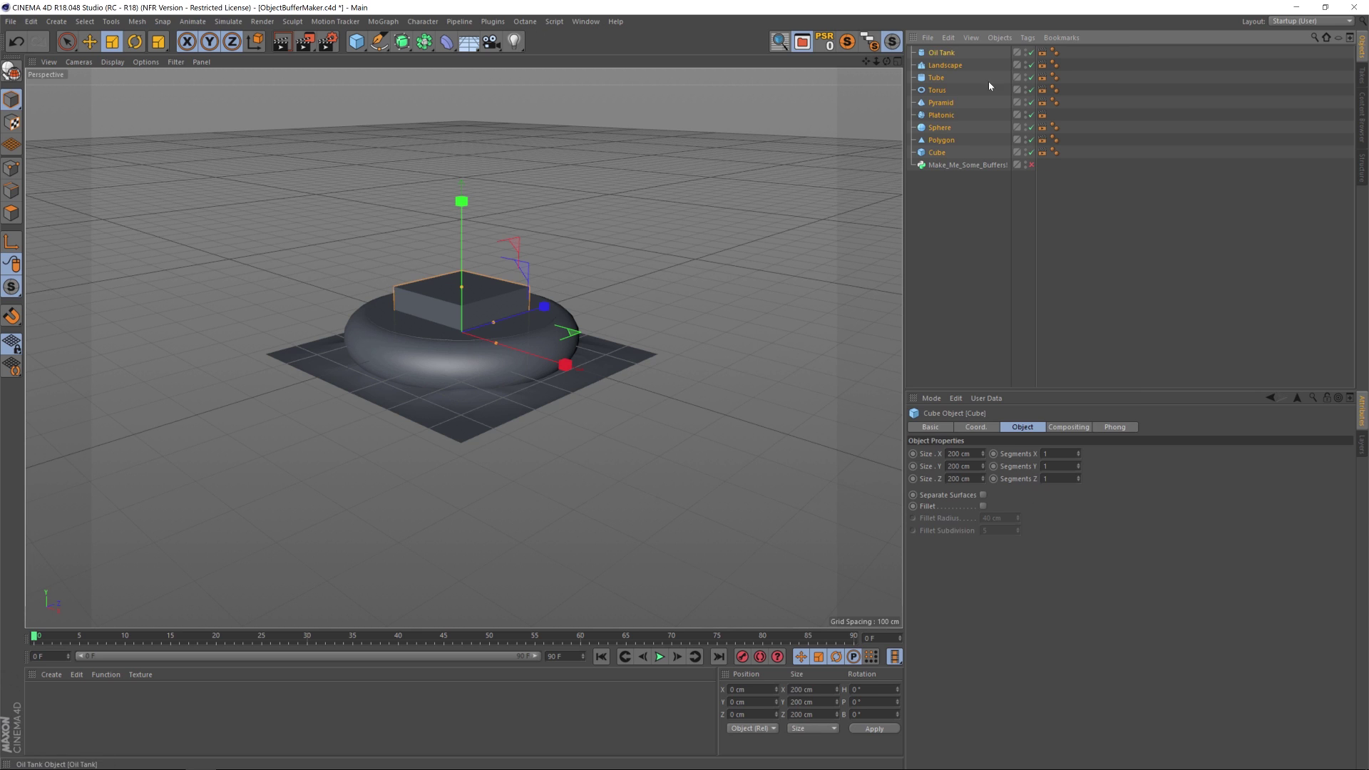
pyautogui.press('Delete')
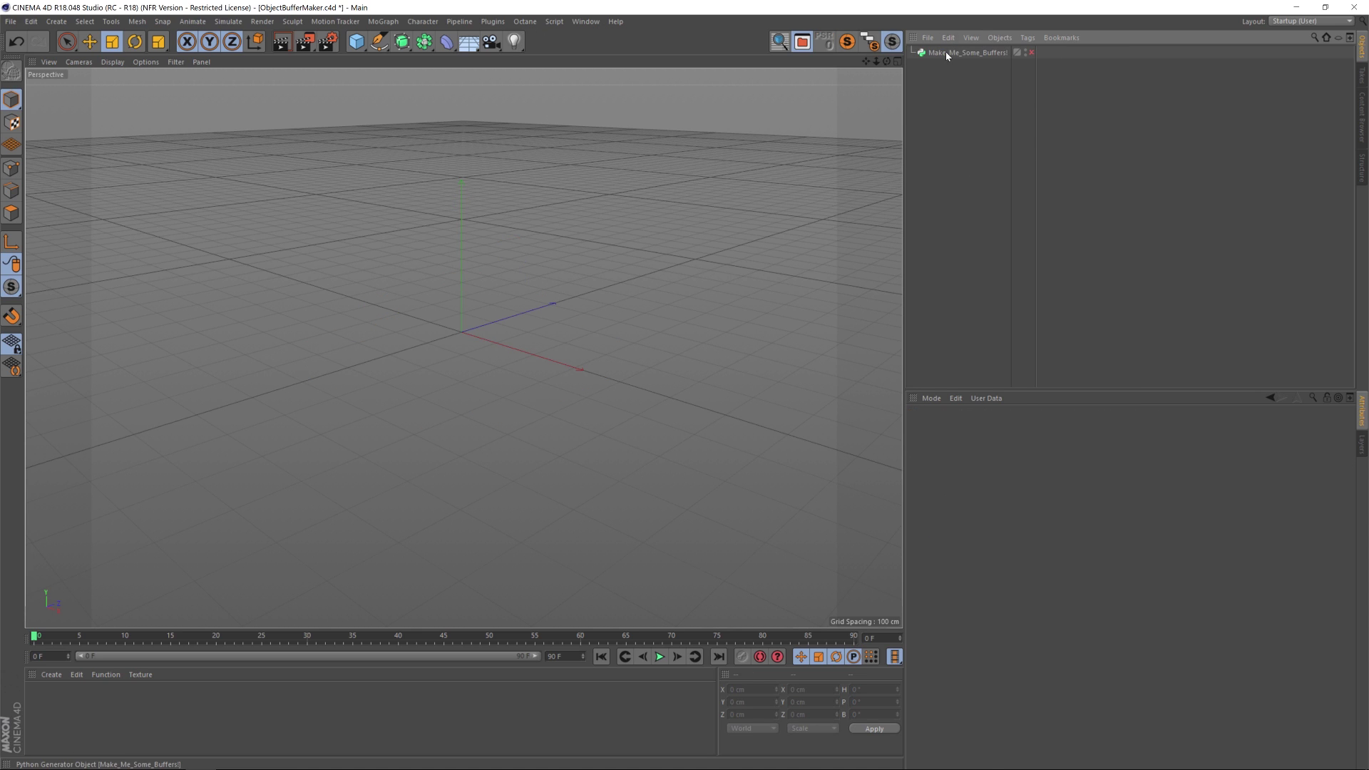
pyautogui.click(948, 52)
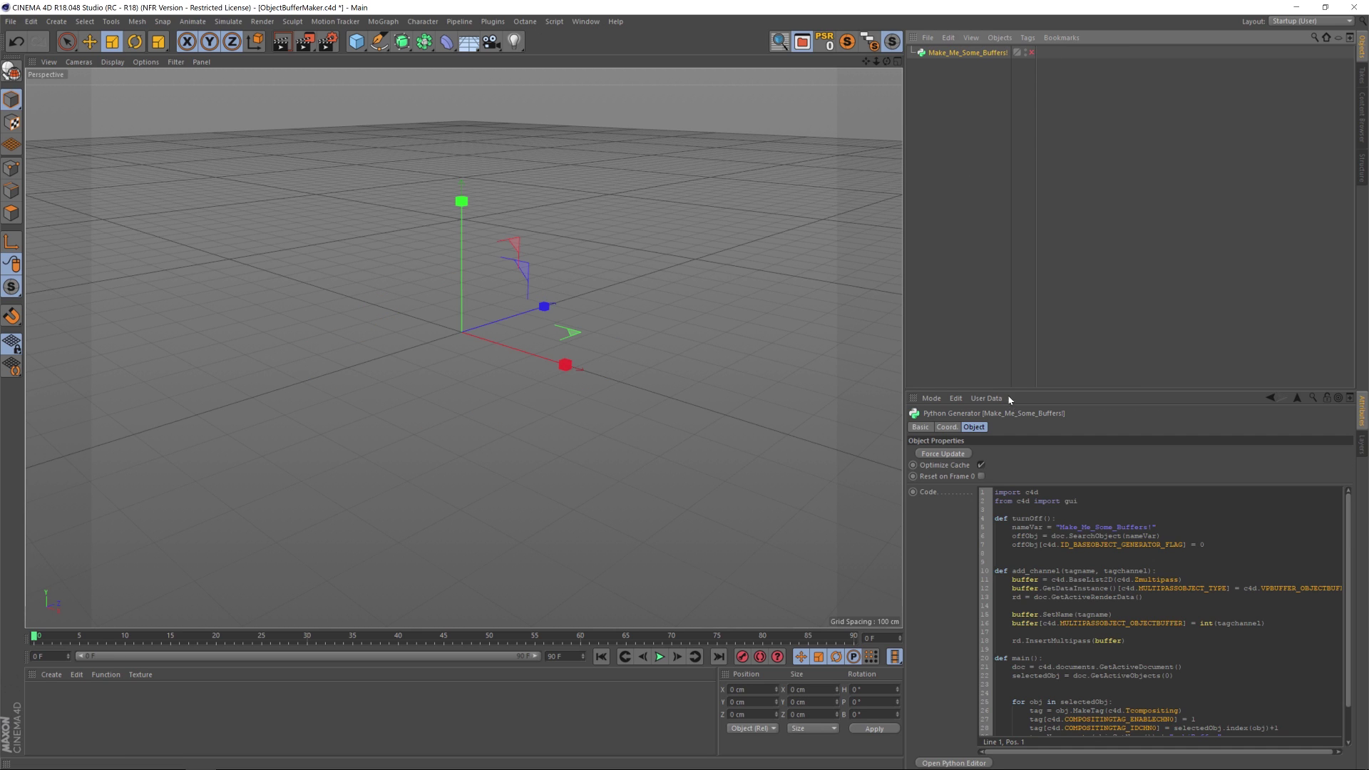
pyautogui.click(954, 235)
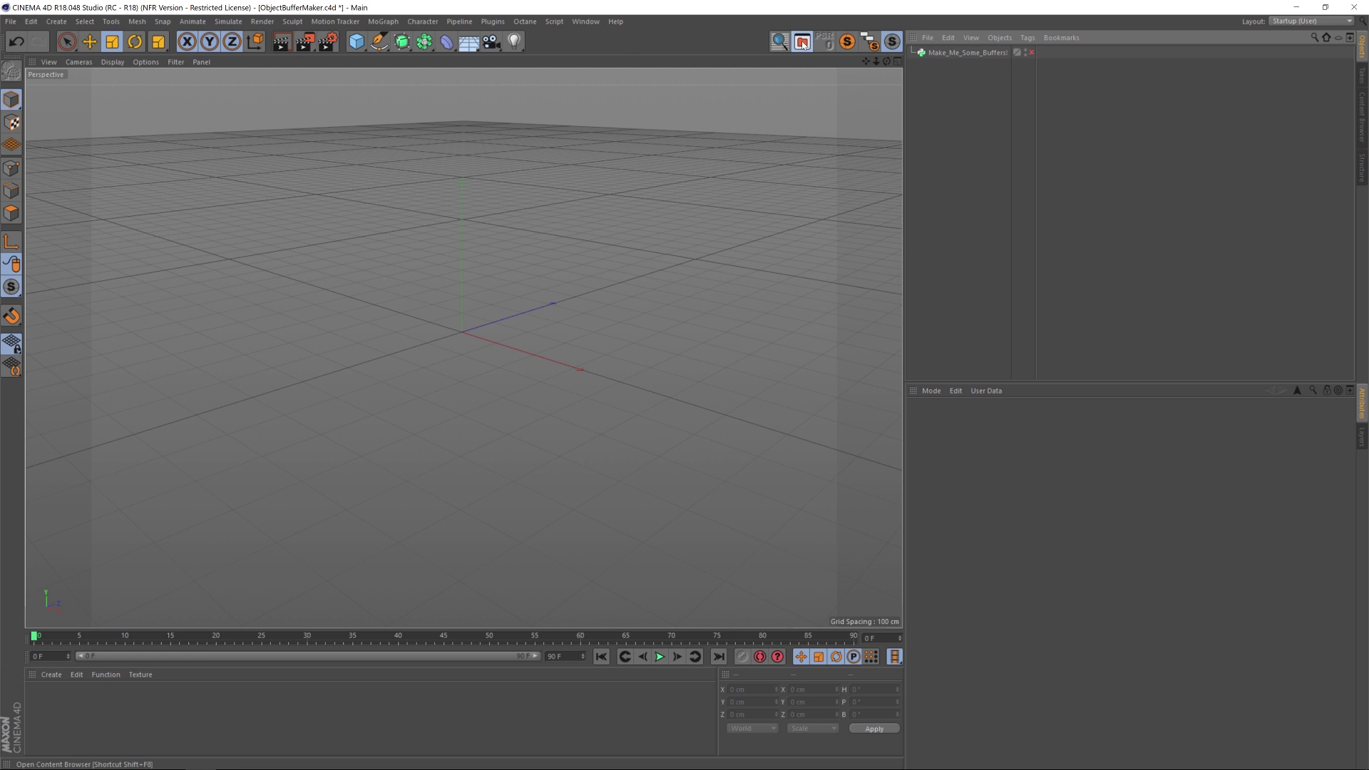
# Create a BUFFER preset library in the Content Browser and store Make_Me_Some_Buffers! in it.
pyautogui.hotkey('shift', 'F8')
pyautogui.moveTo(713, 10); pyautogui.dragTo(516, 134)
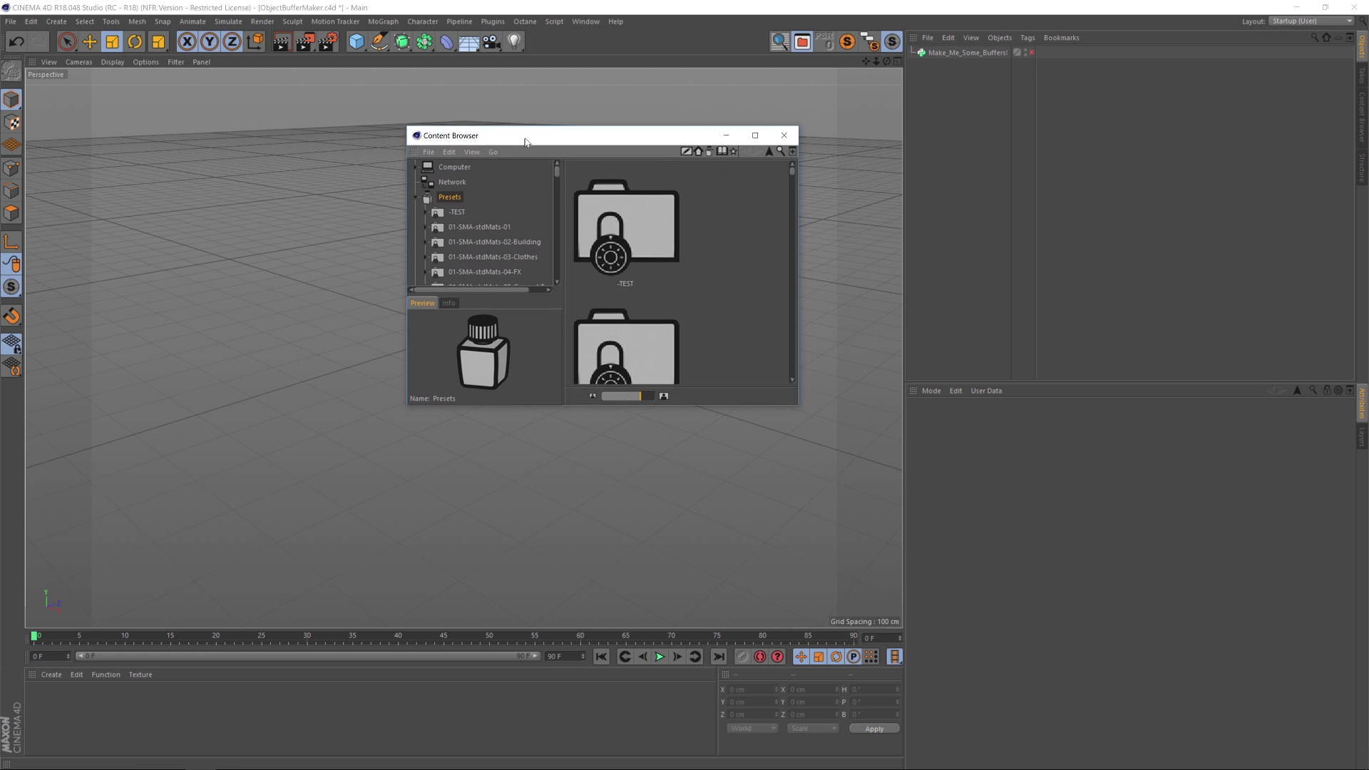
pyautogui.click(430, 152)
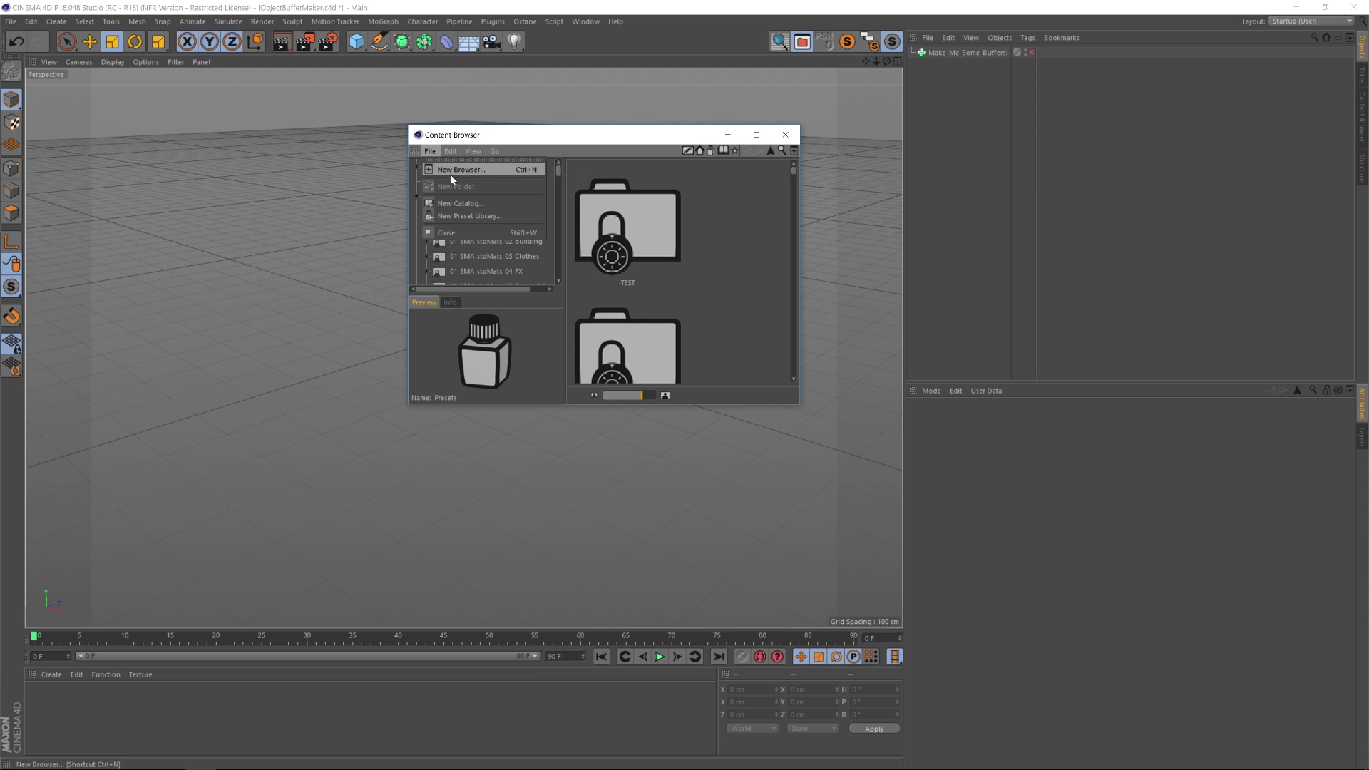
pyautogui.click(464, 216)
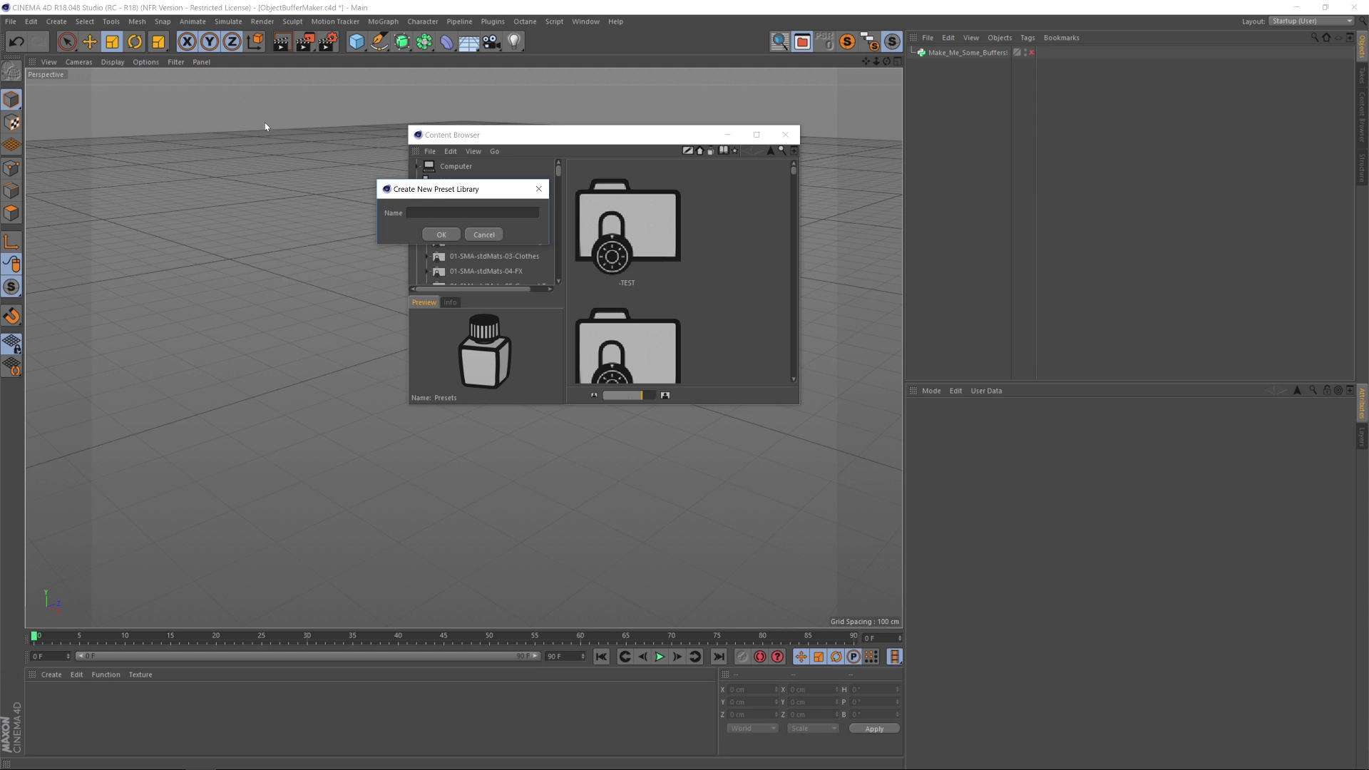
pyautogui.write('BUFFER')
pyautogui.click(441, 234)
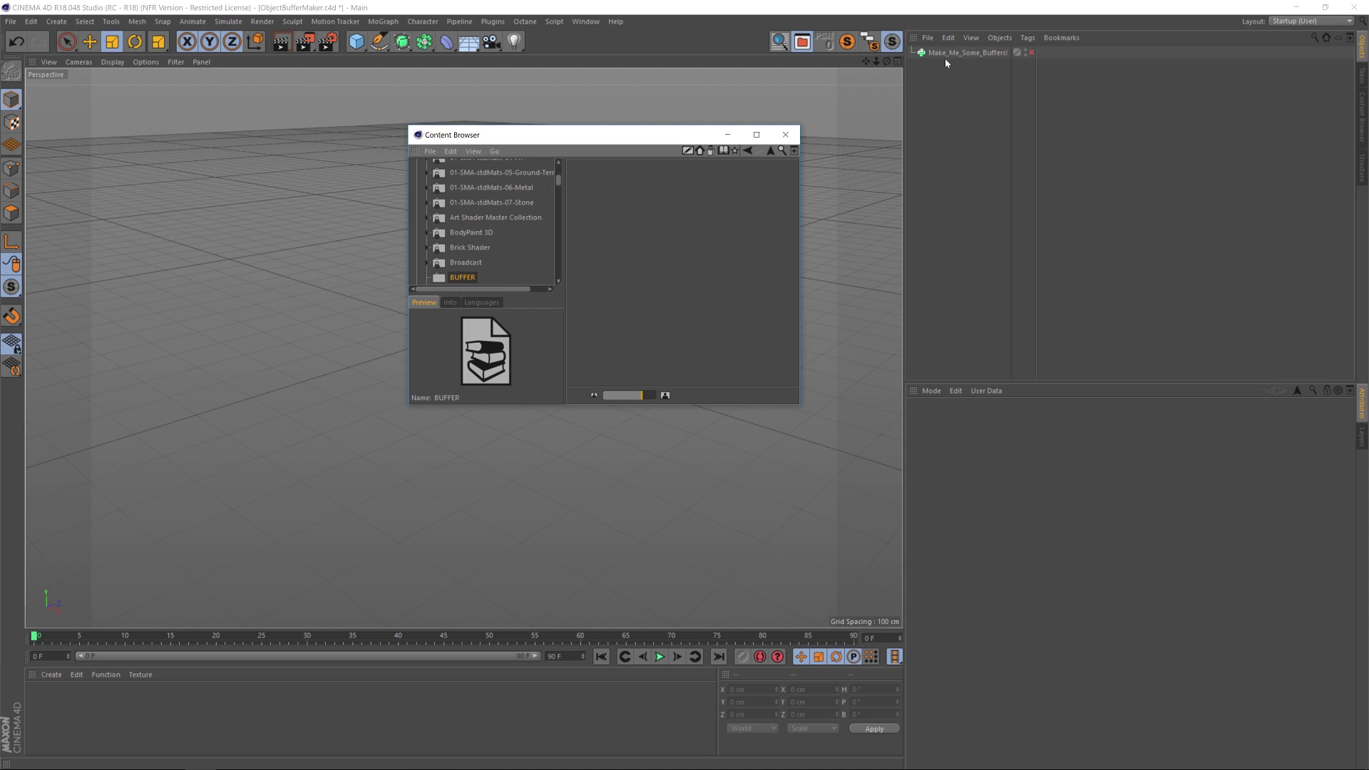
pyautogui.moveTo(962, 52); pyautogui.dragTo(644, 221)
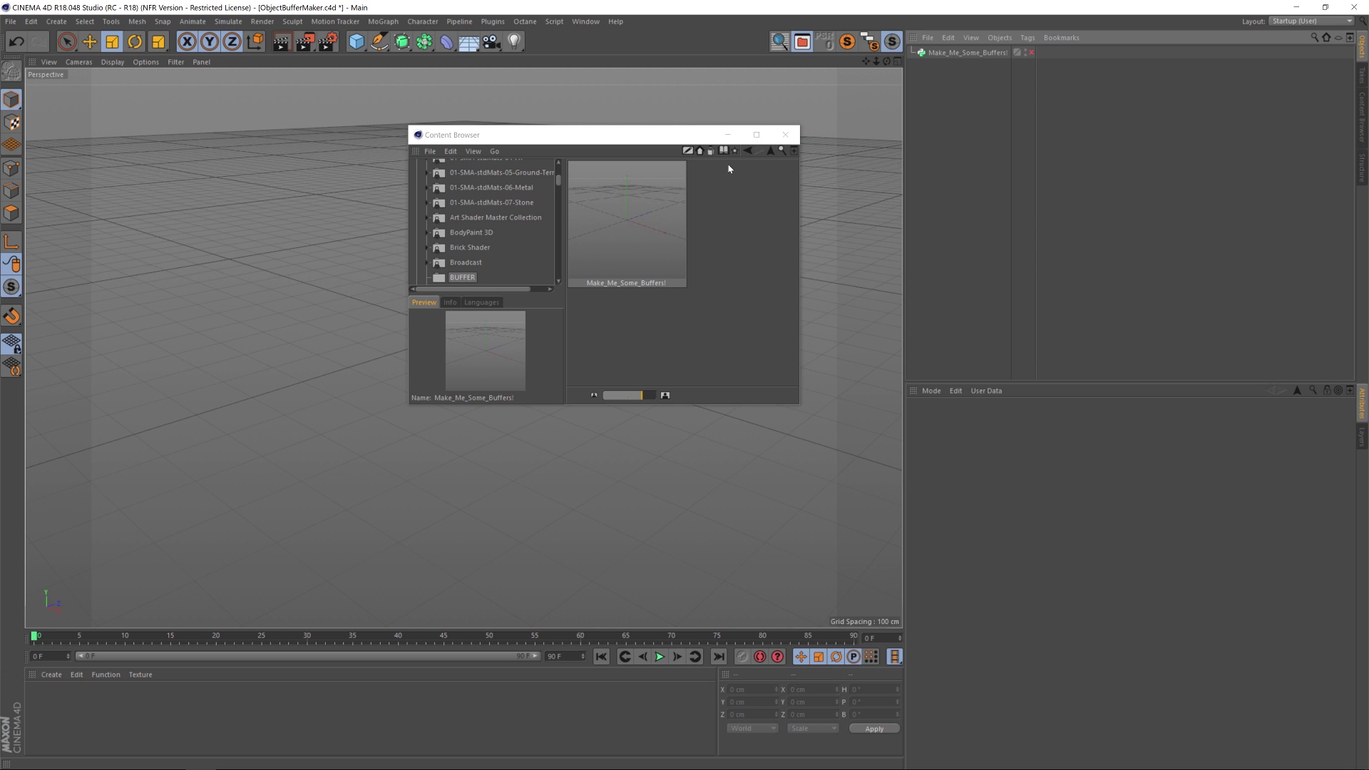
# Browse the preset libraries and delete the Make_Me_Some_Buffers! generator from the scene.
pyautogui.click(470, 233)
pyautogui.moveTo(561, 179); pyautogui.dragTo(559, 190)
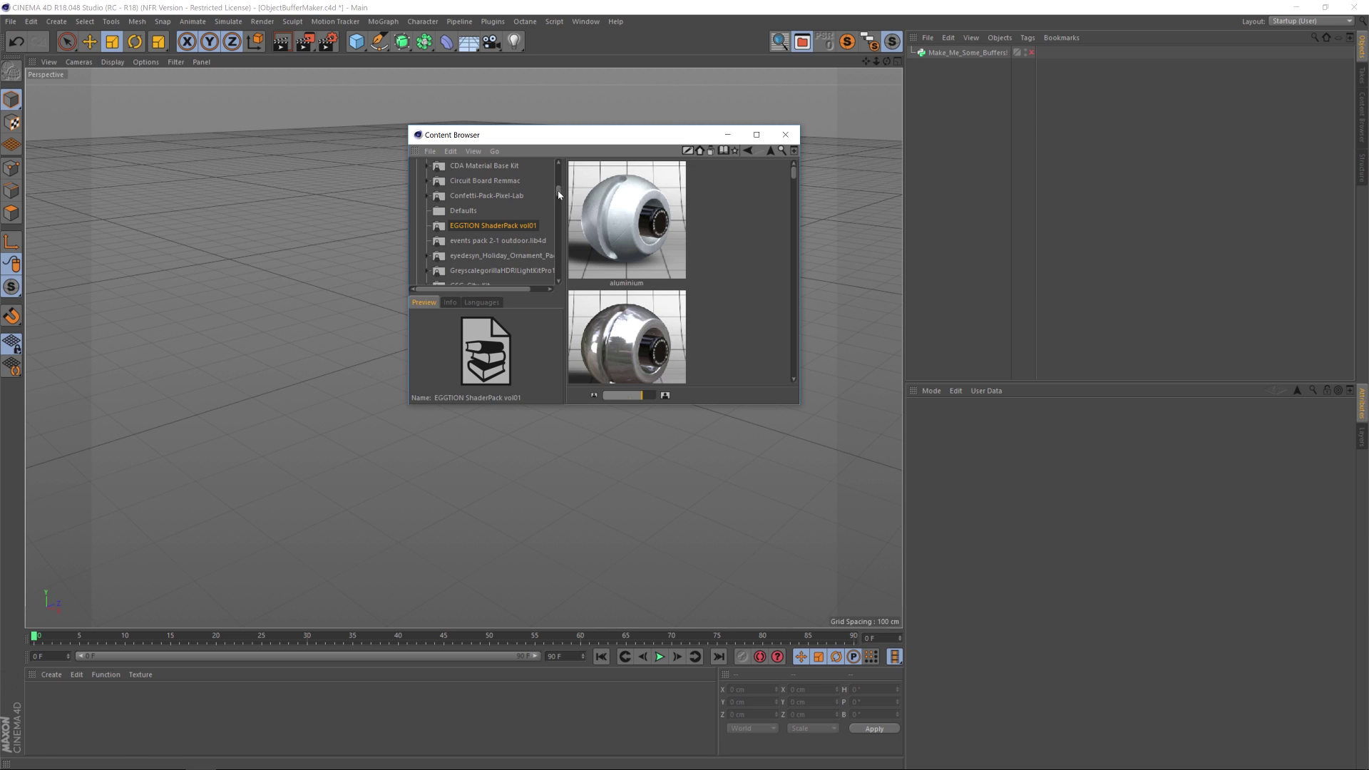
pyautogui.scroll(2, 524, 205)
pyautogui.click(955, 52)
pyautogui.press('Delete')
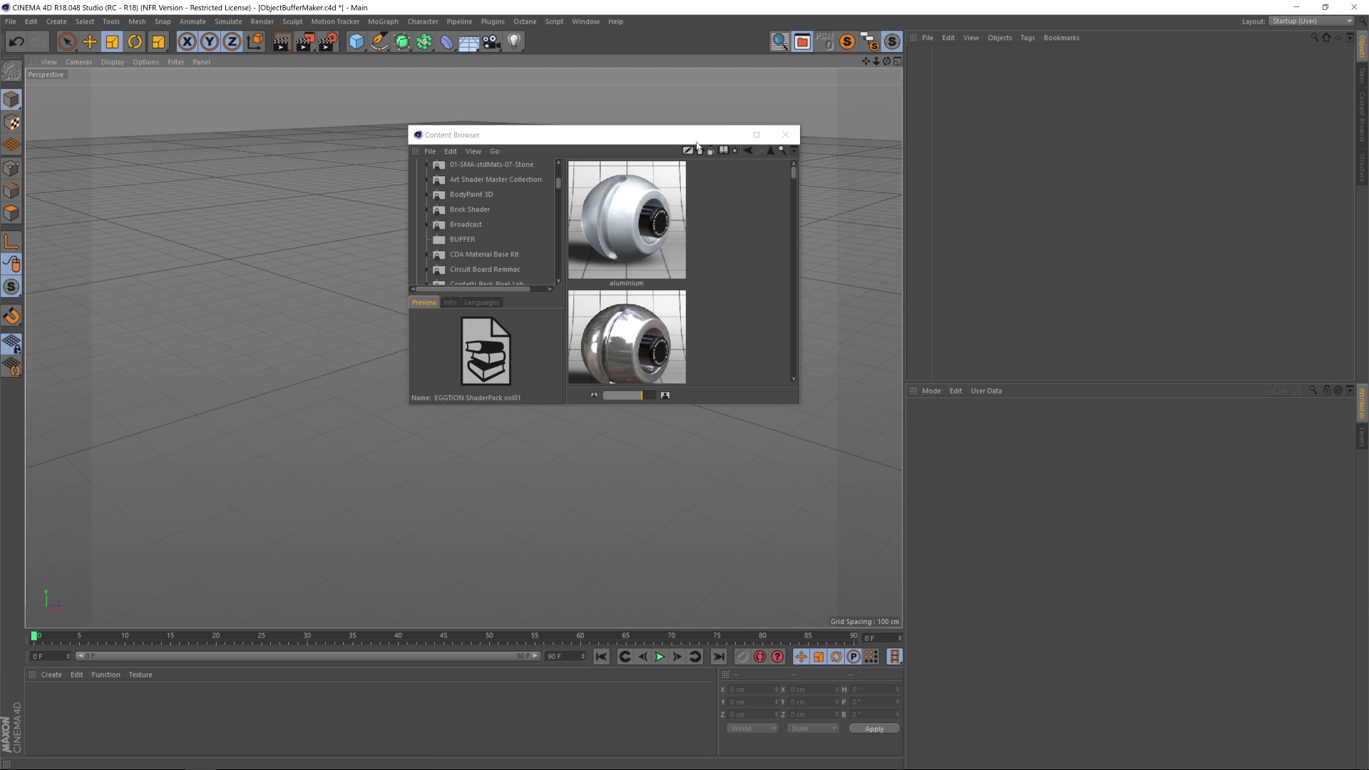
# Search presets for 'buffer', drag Make_Me_Some_Buffers! into the scene, and close the browser.
pyautogui.click(783, 150)
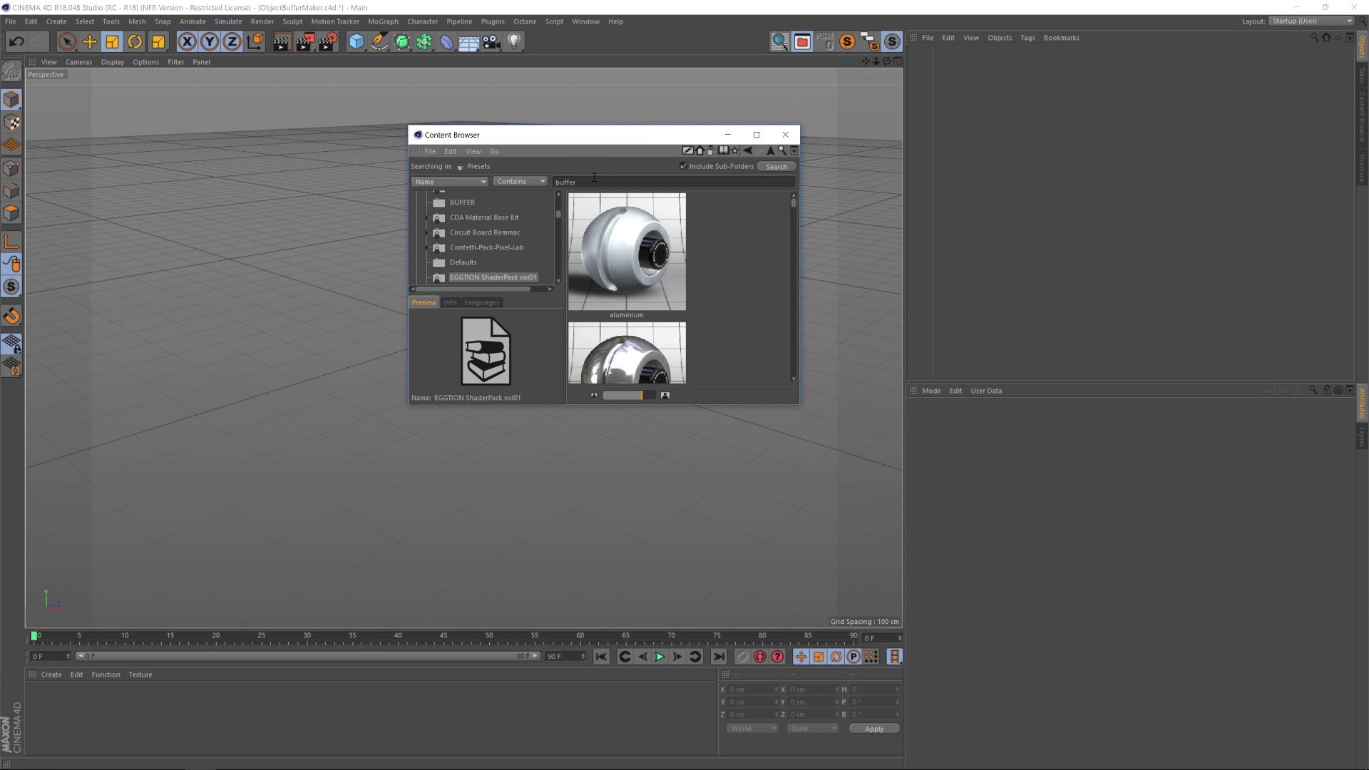
pyautogui.press('Return')
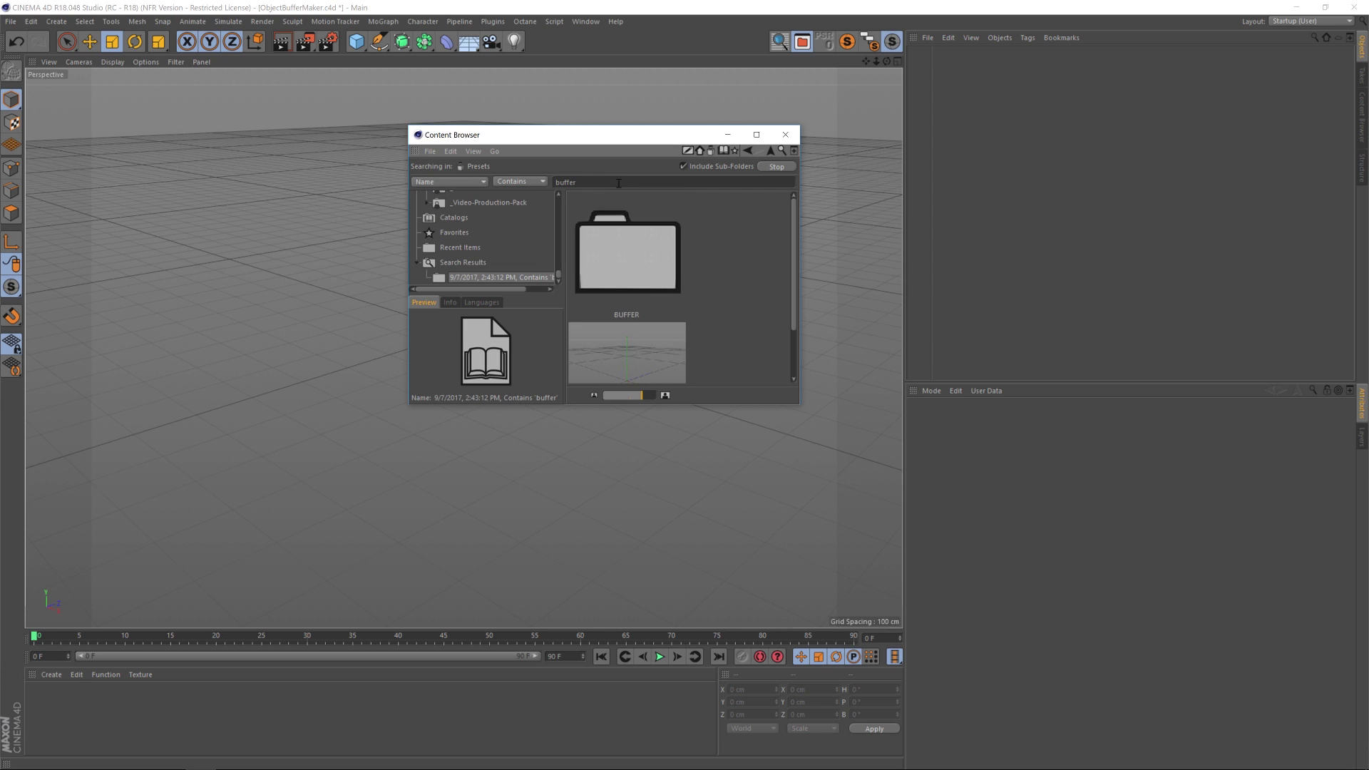
pyautogui.click(659, 282)
pyautogui.scroll(-2, 684, 329)
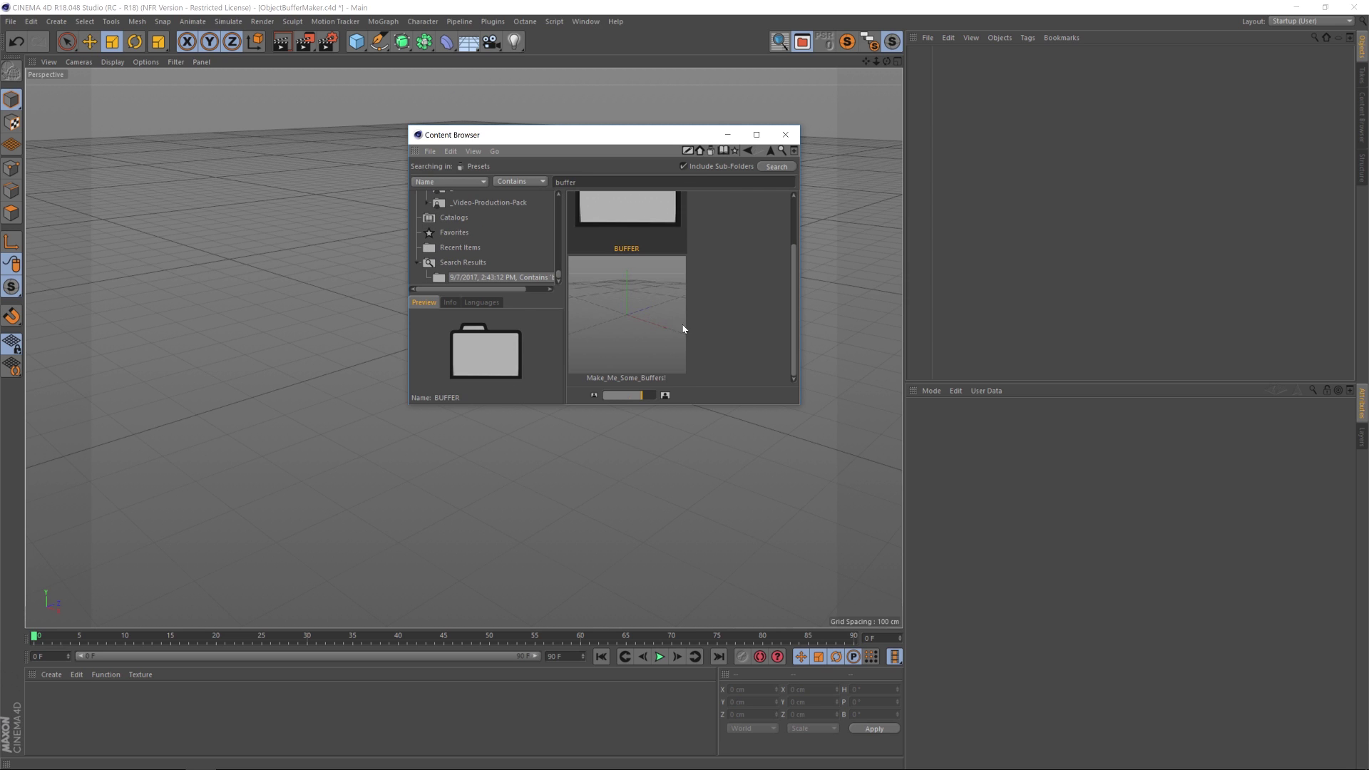
pyautogui.click(622, 340)
pyautogui.click(794, 288)
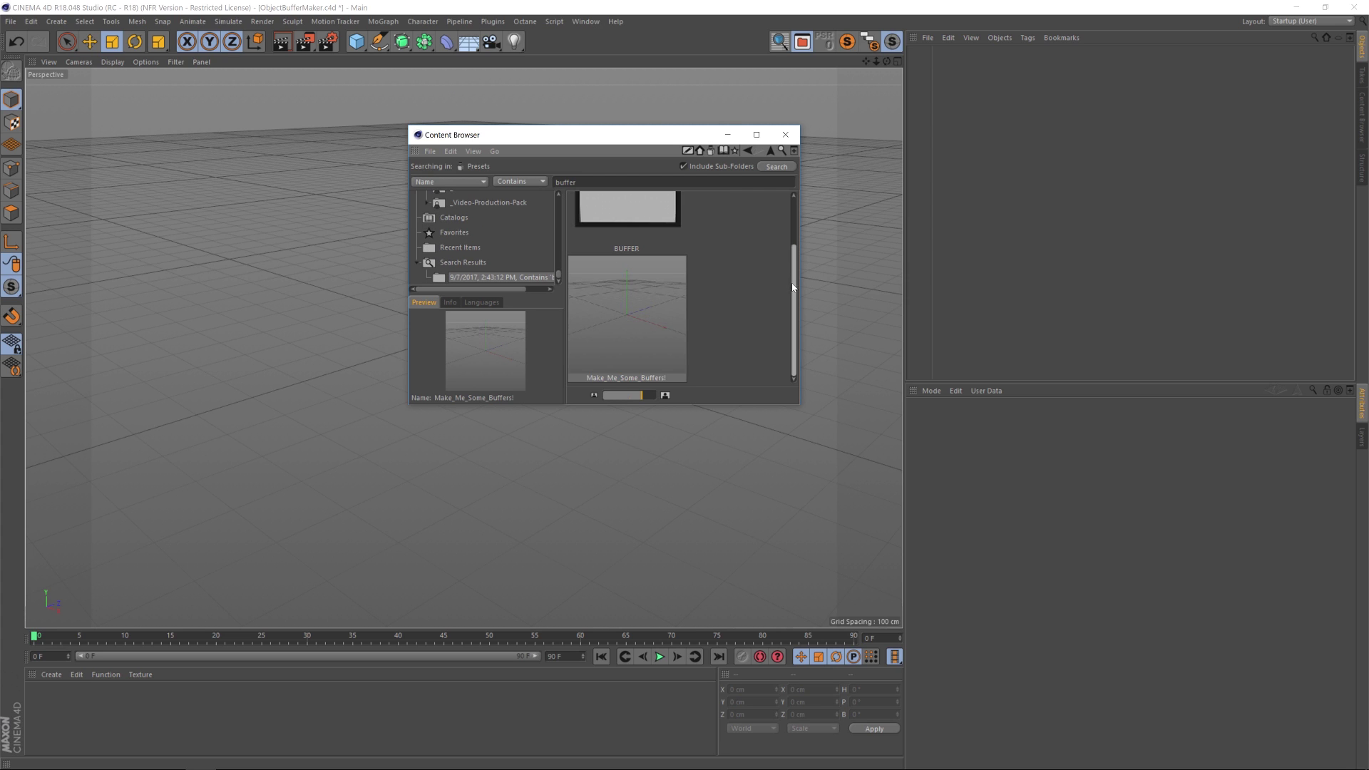
pyautogui.moveTo(377, 186); pyautogui.dragTo(378, 187)
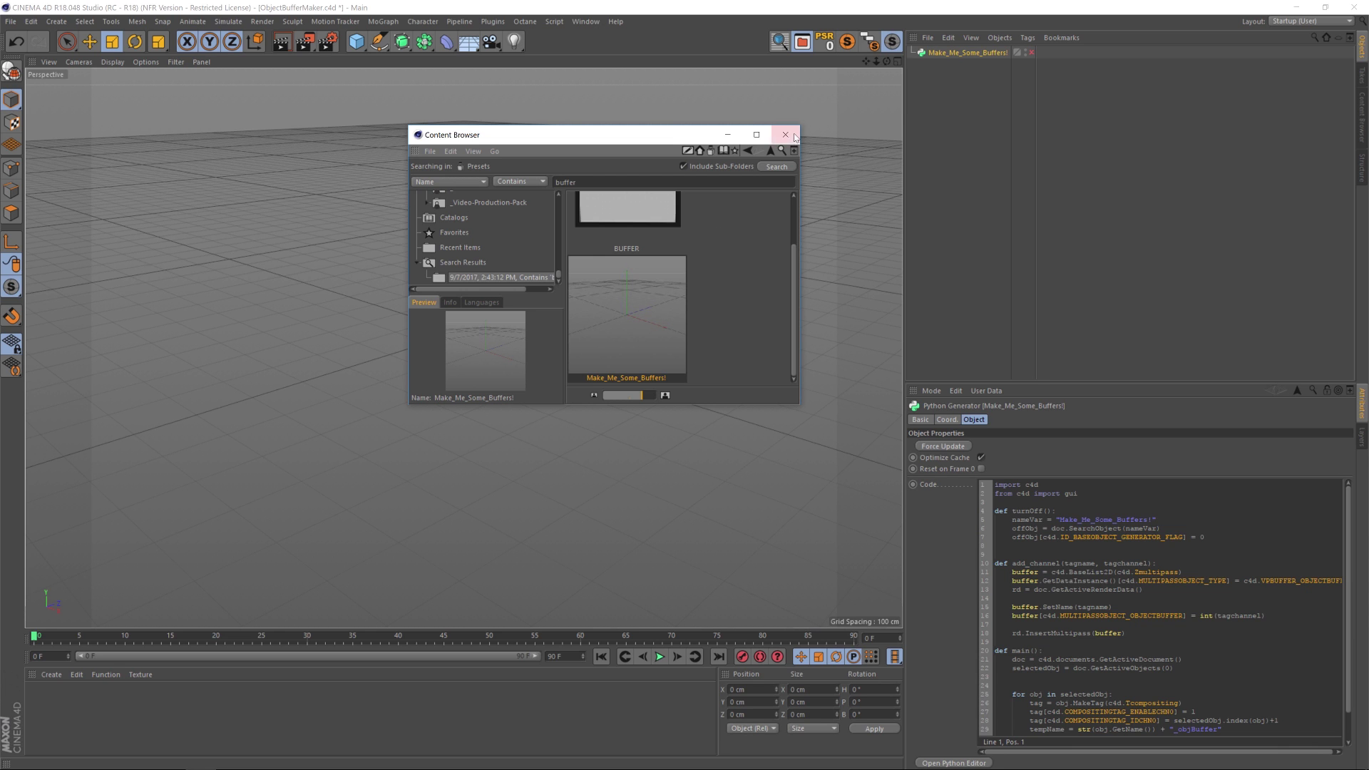
pyautogui.click(785, 135)
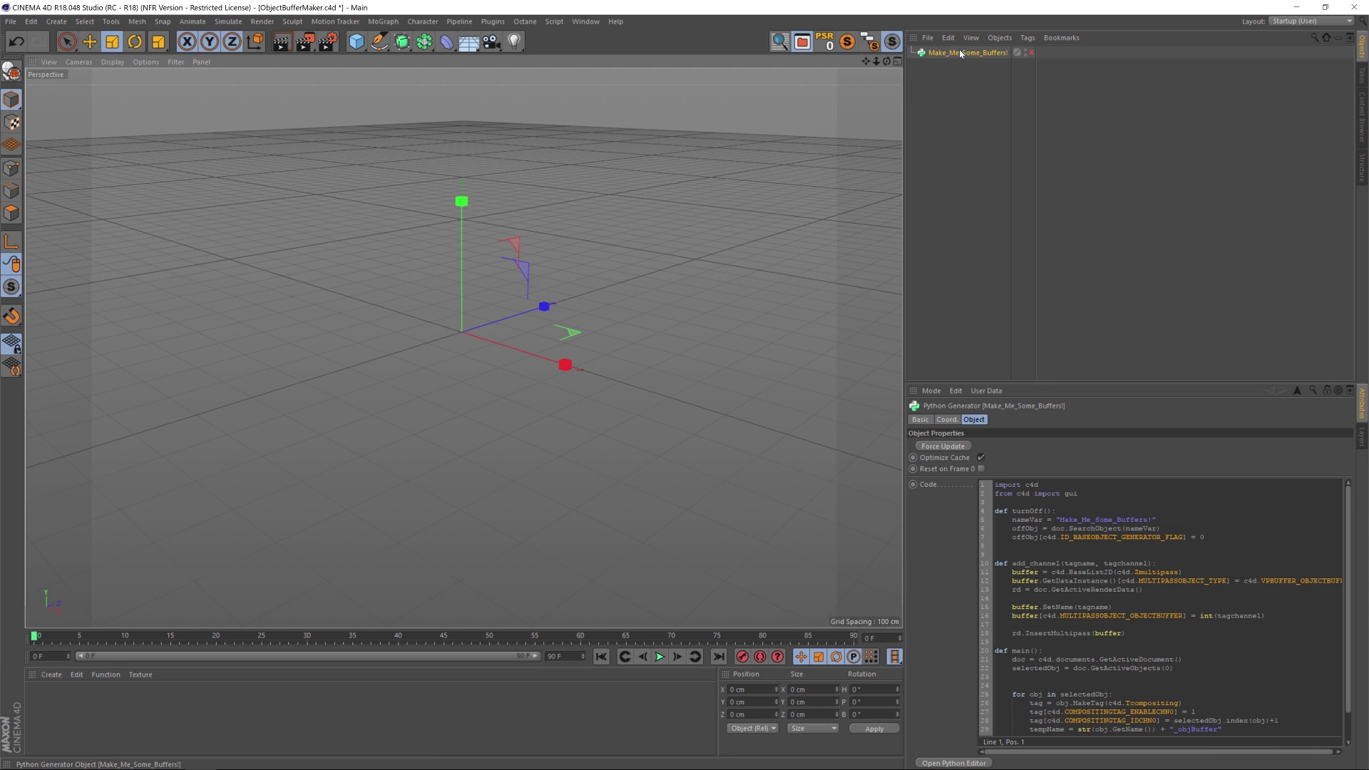